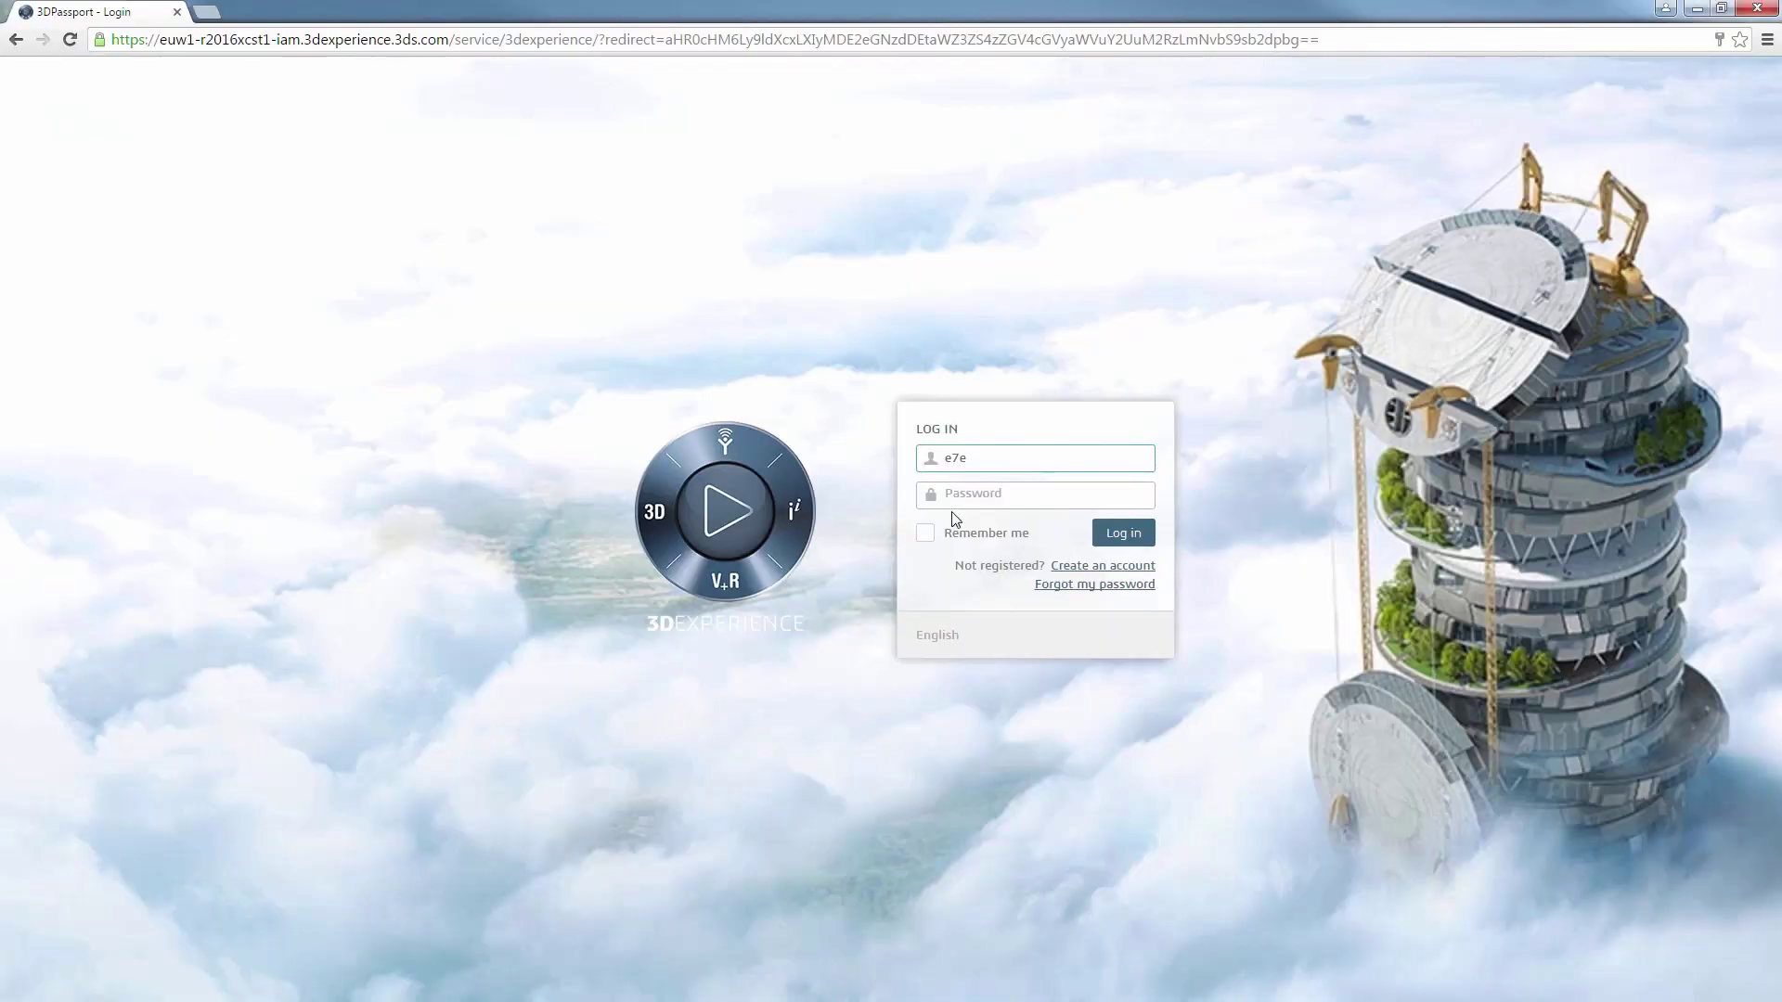
- Enter the account password and tick Remember me to sign in
click(983, 497)
text(****)
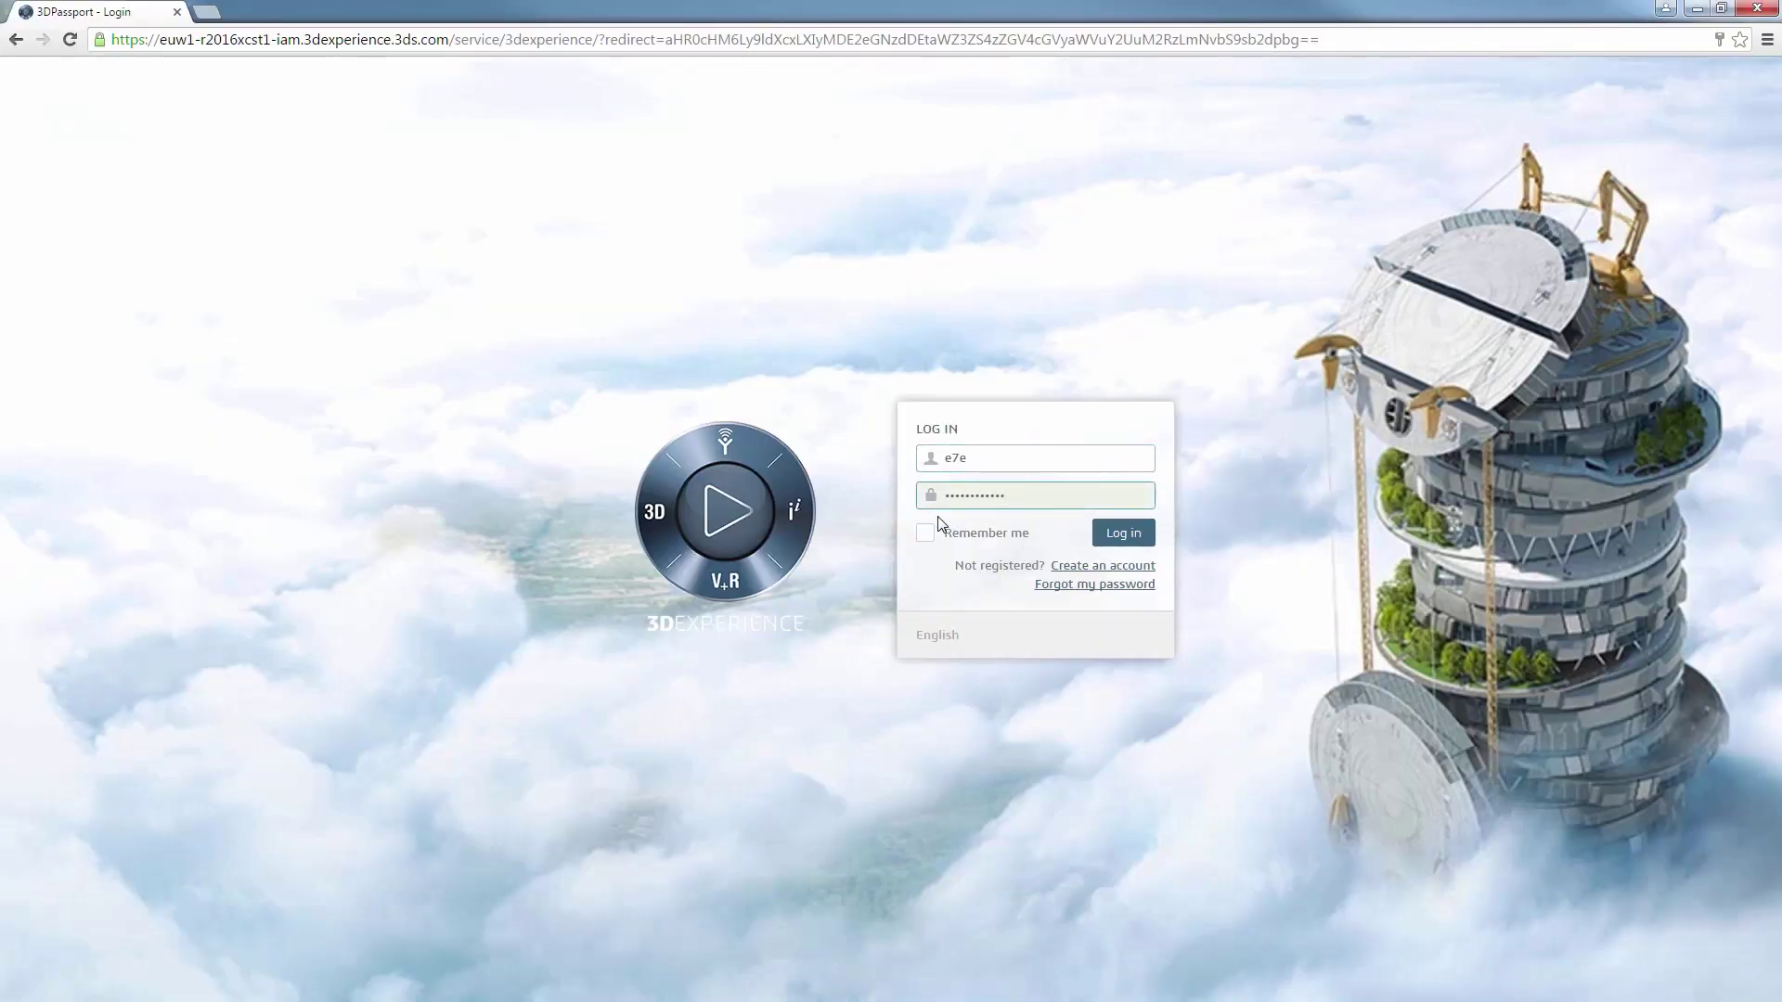
click(956, 536)
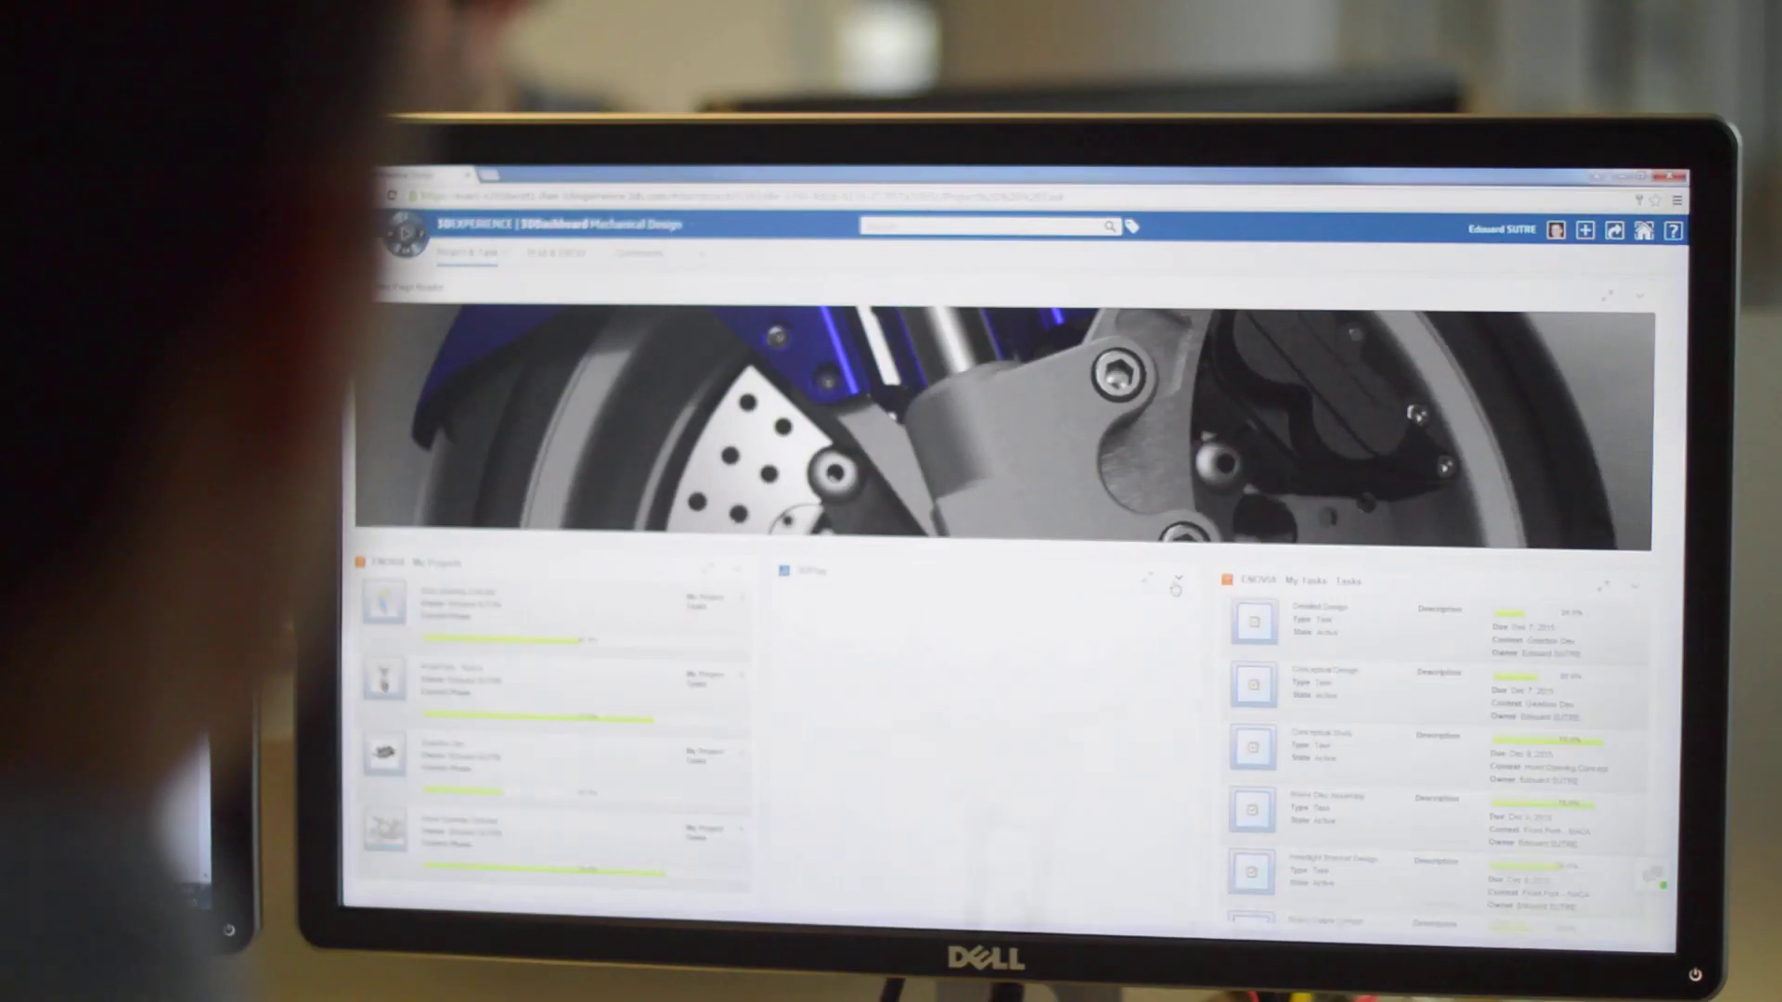
- Scroll the loaded dashboard down to the task rows and back up
scroll(1012, 594, down, 2)
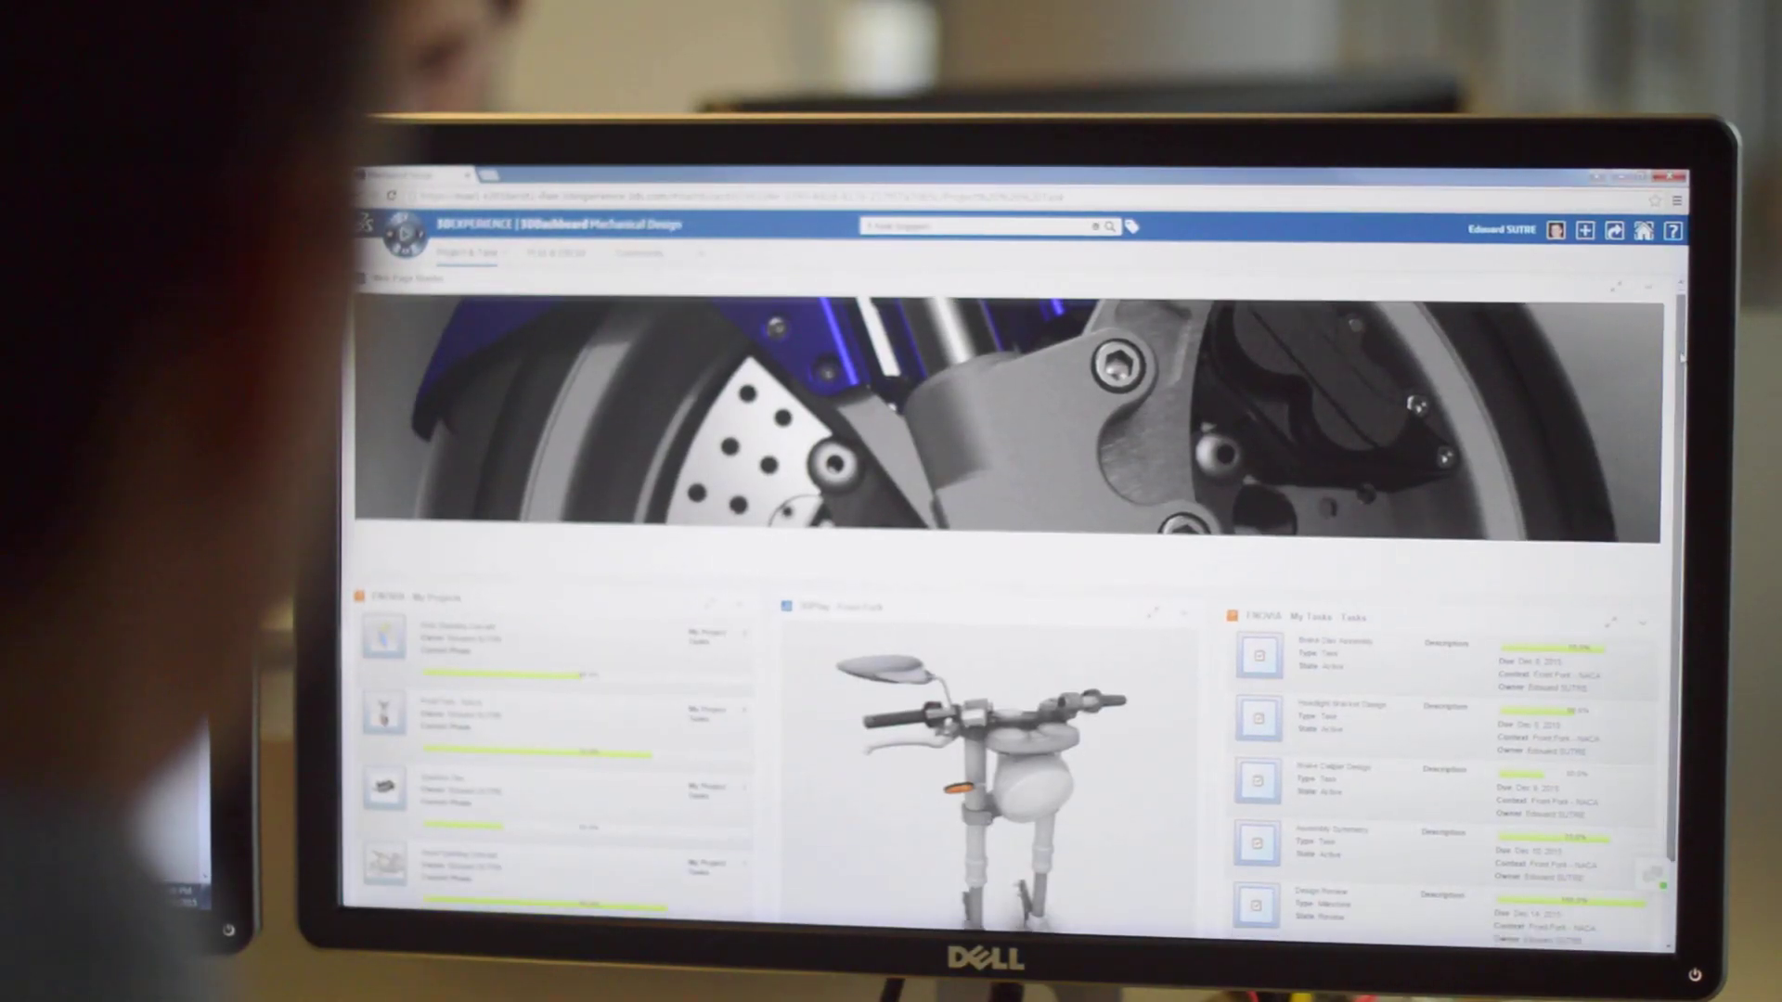
scroll(1011, 594, up, 2)
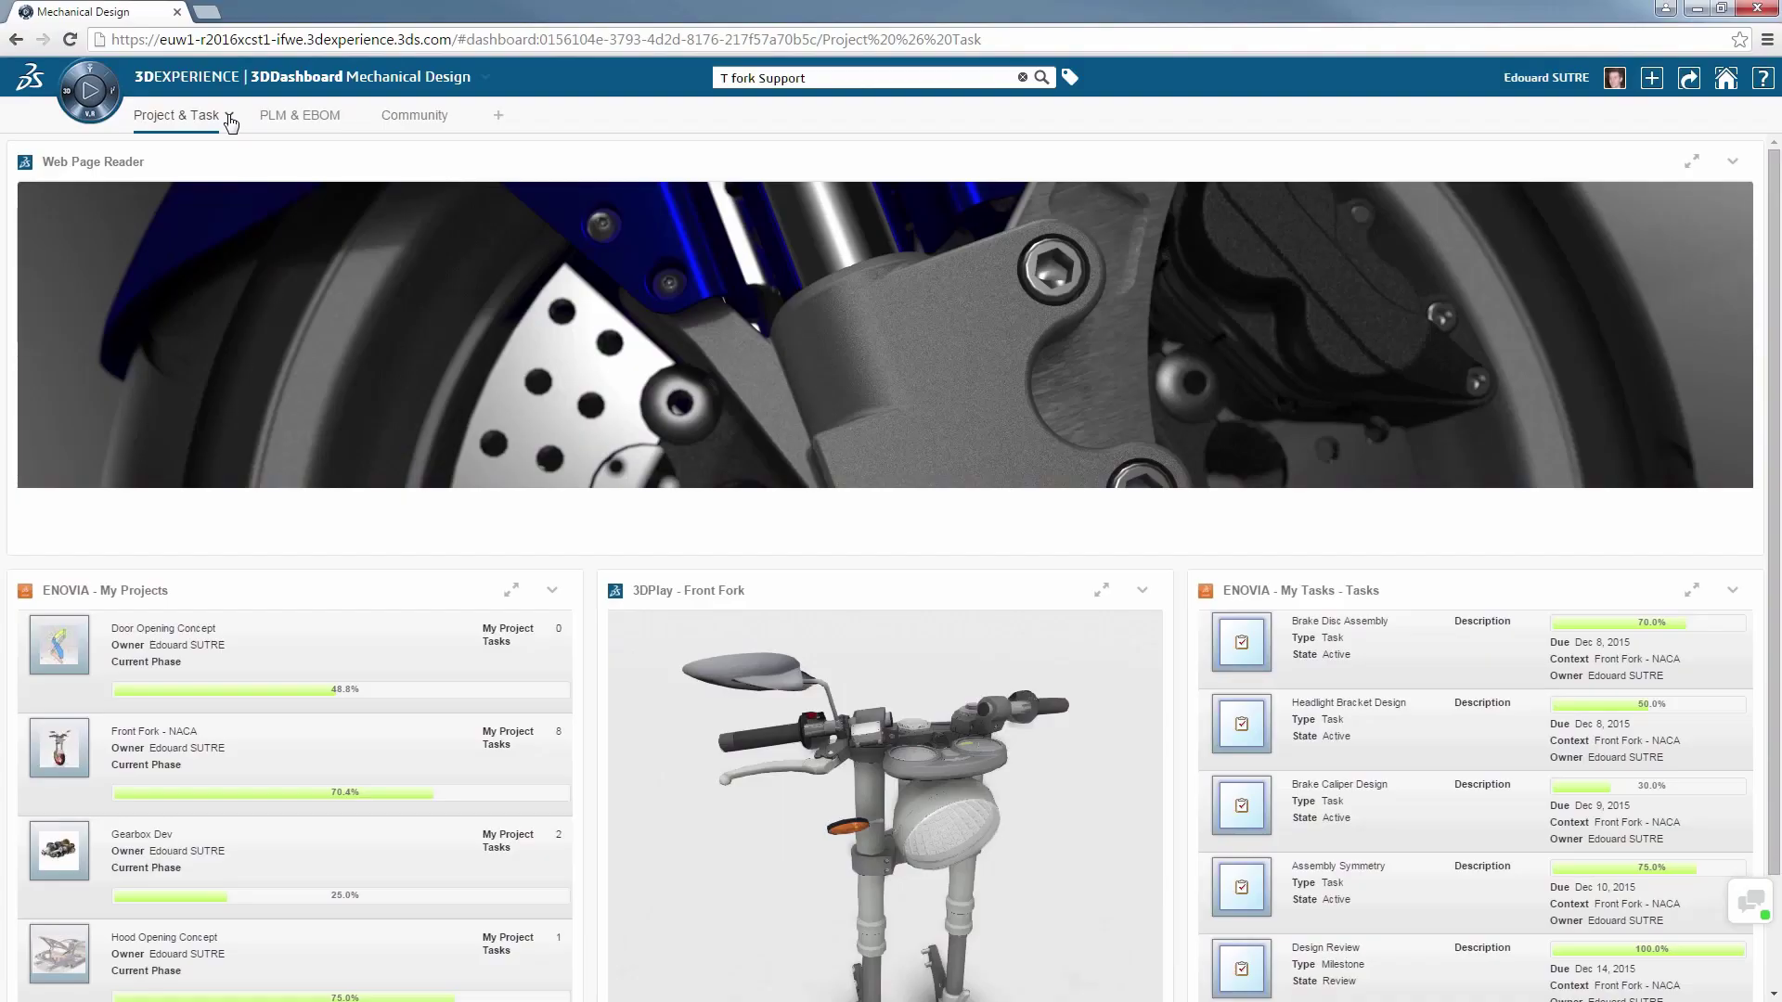
- Fit the Project & Task widgets to the window and orbit and pan the Front Fork model
click(230, 123)
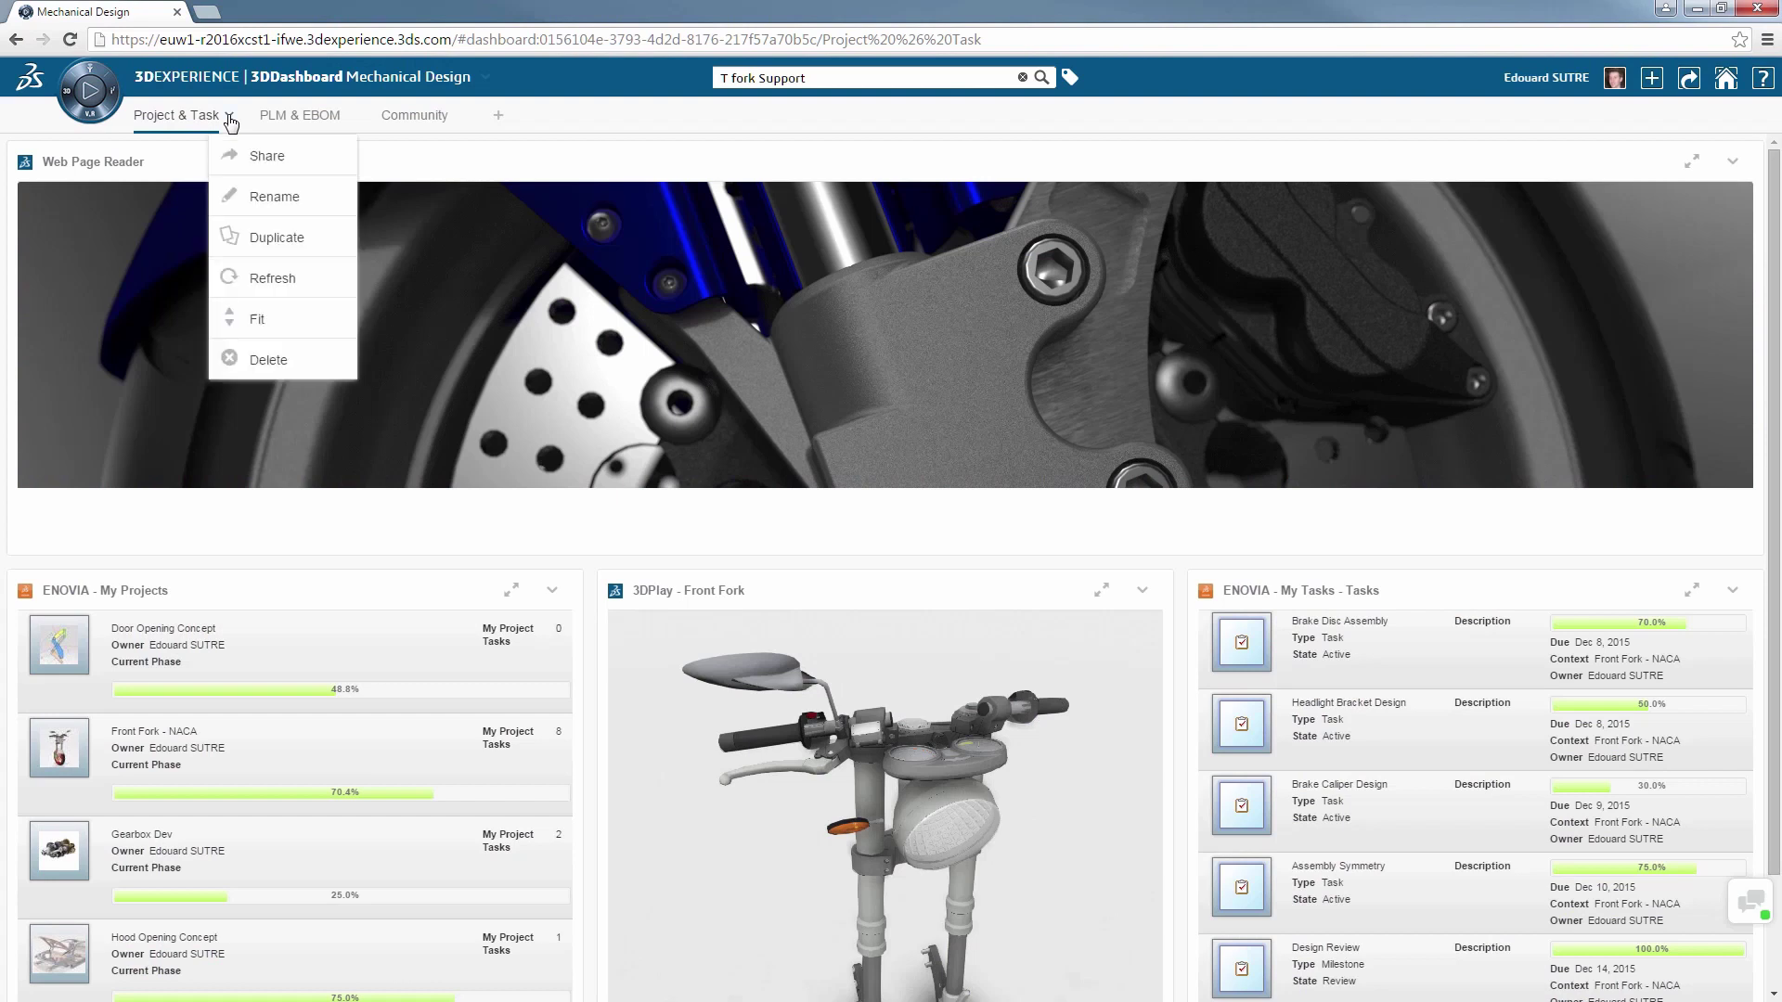
click(260, 318)
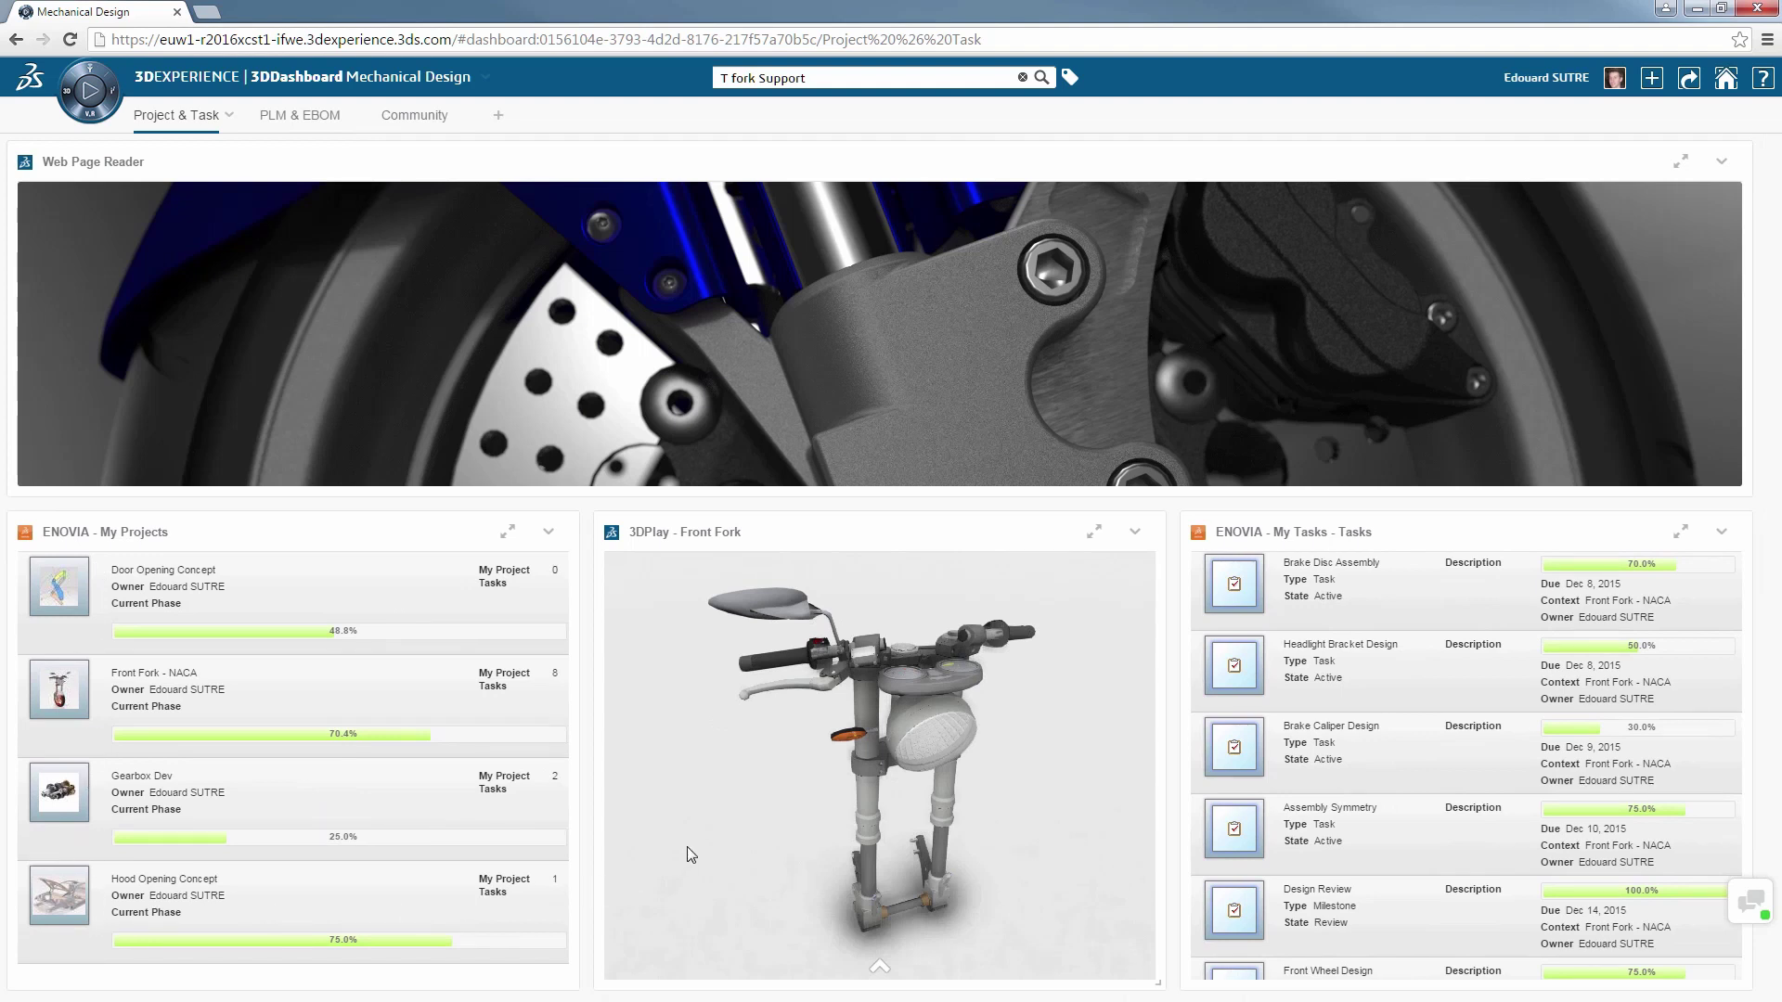
drag(1036, 788, 757, 770)
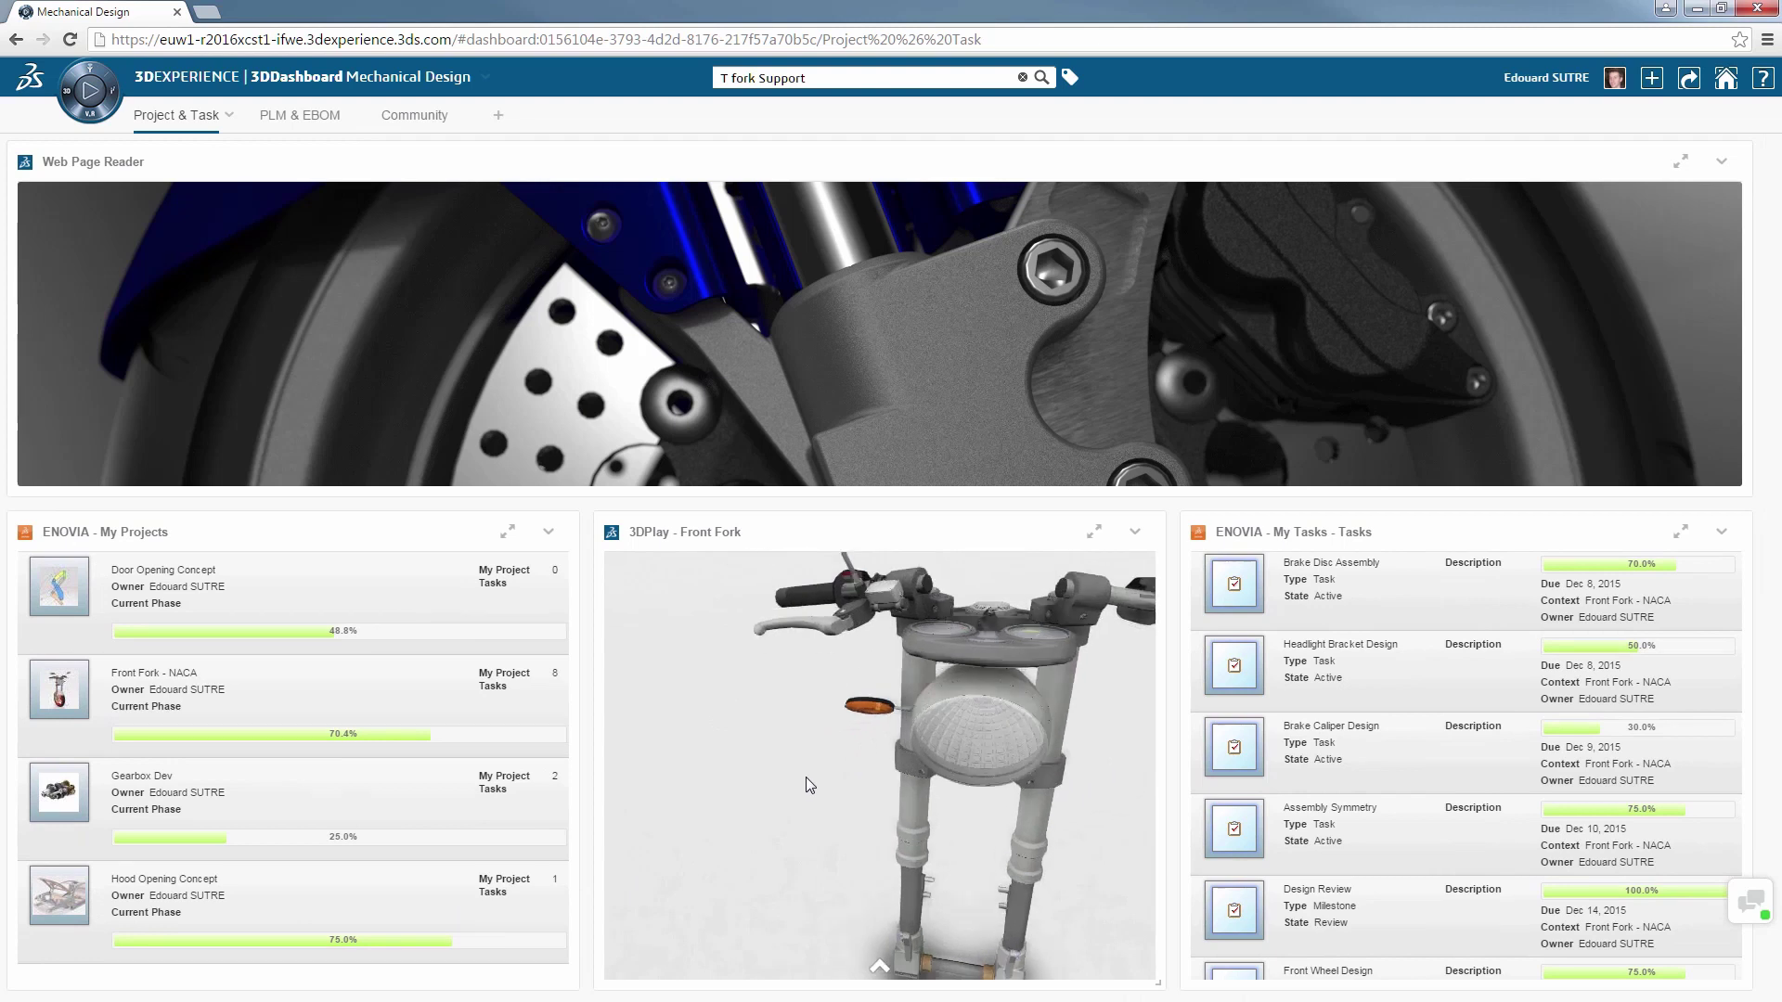
middle_drag(824, 777, 745, 814)
drag(744, 814, 1082, 840)
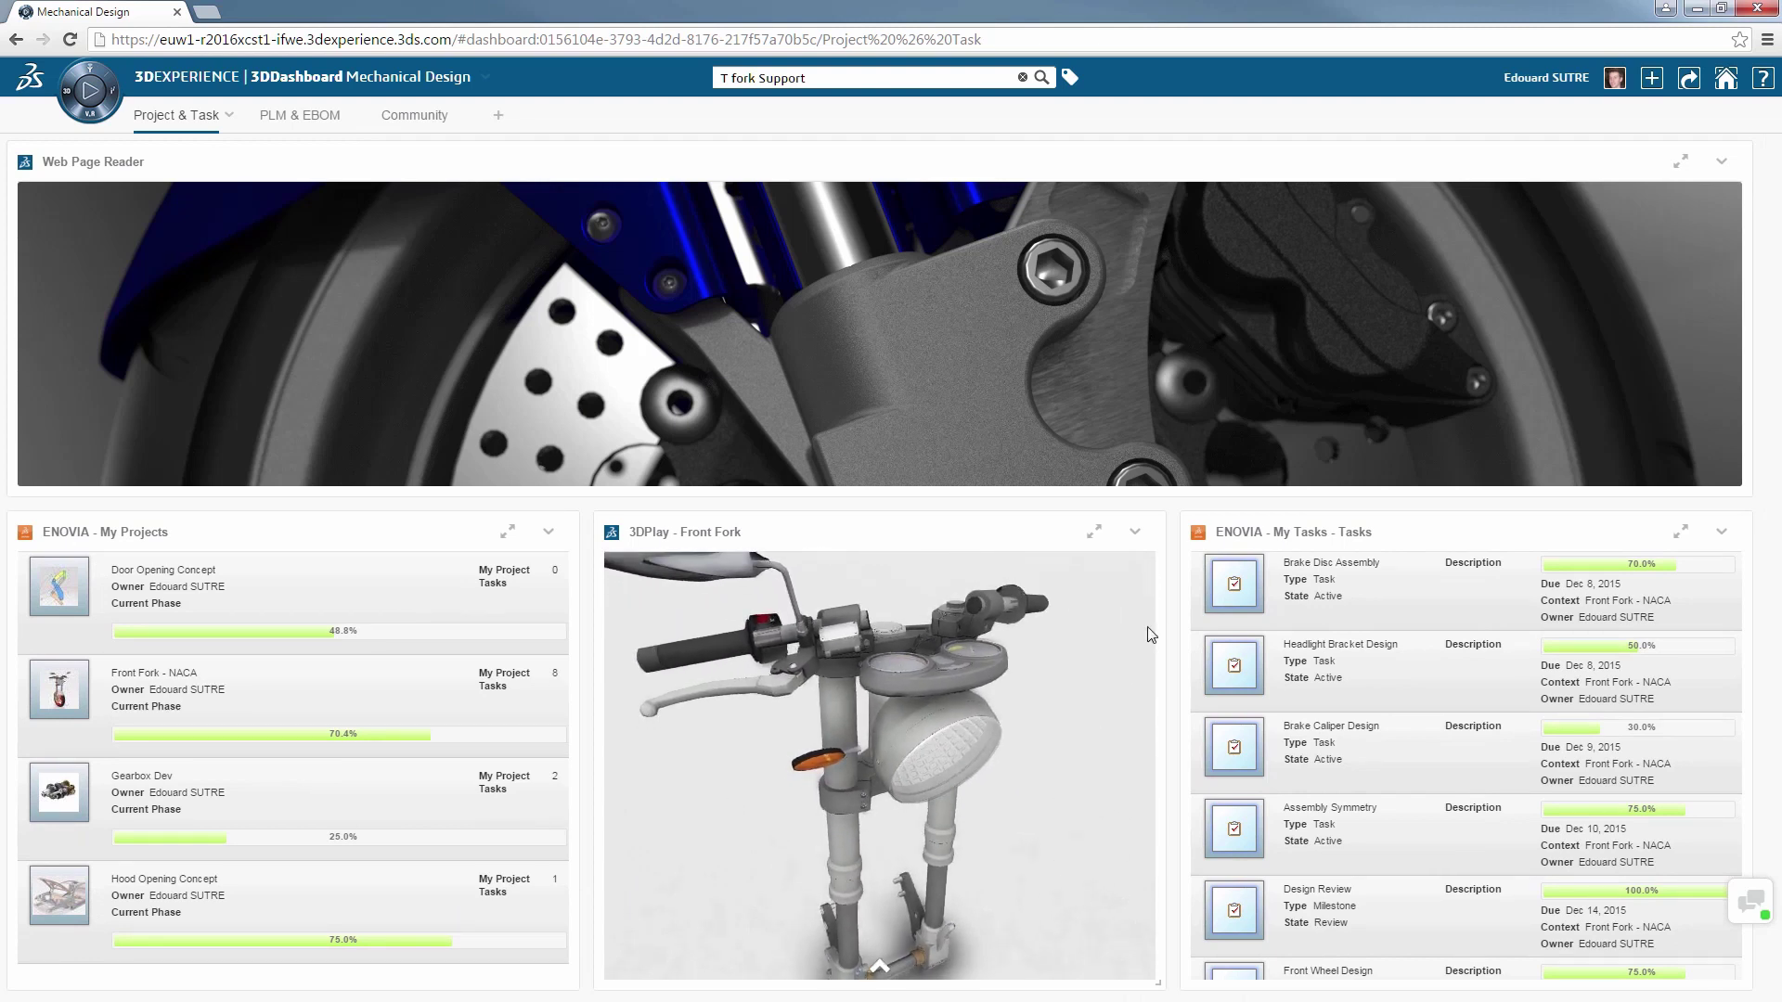
- Scroll through My Tasks, then switch to the PLM & EBOM page
scroll(1506, 698, down, 3)
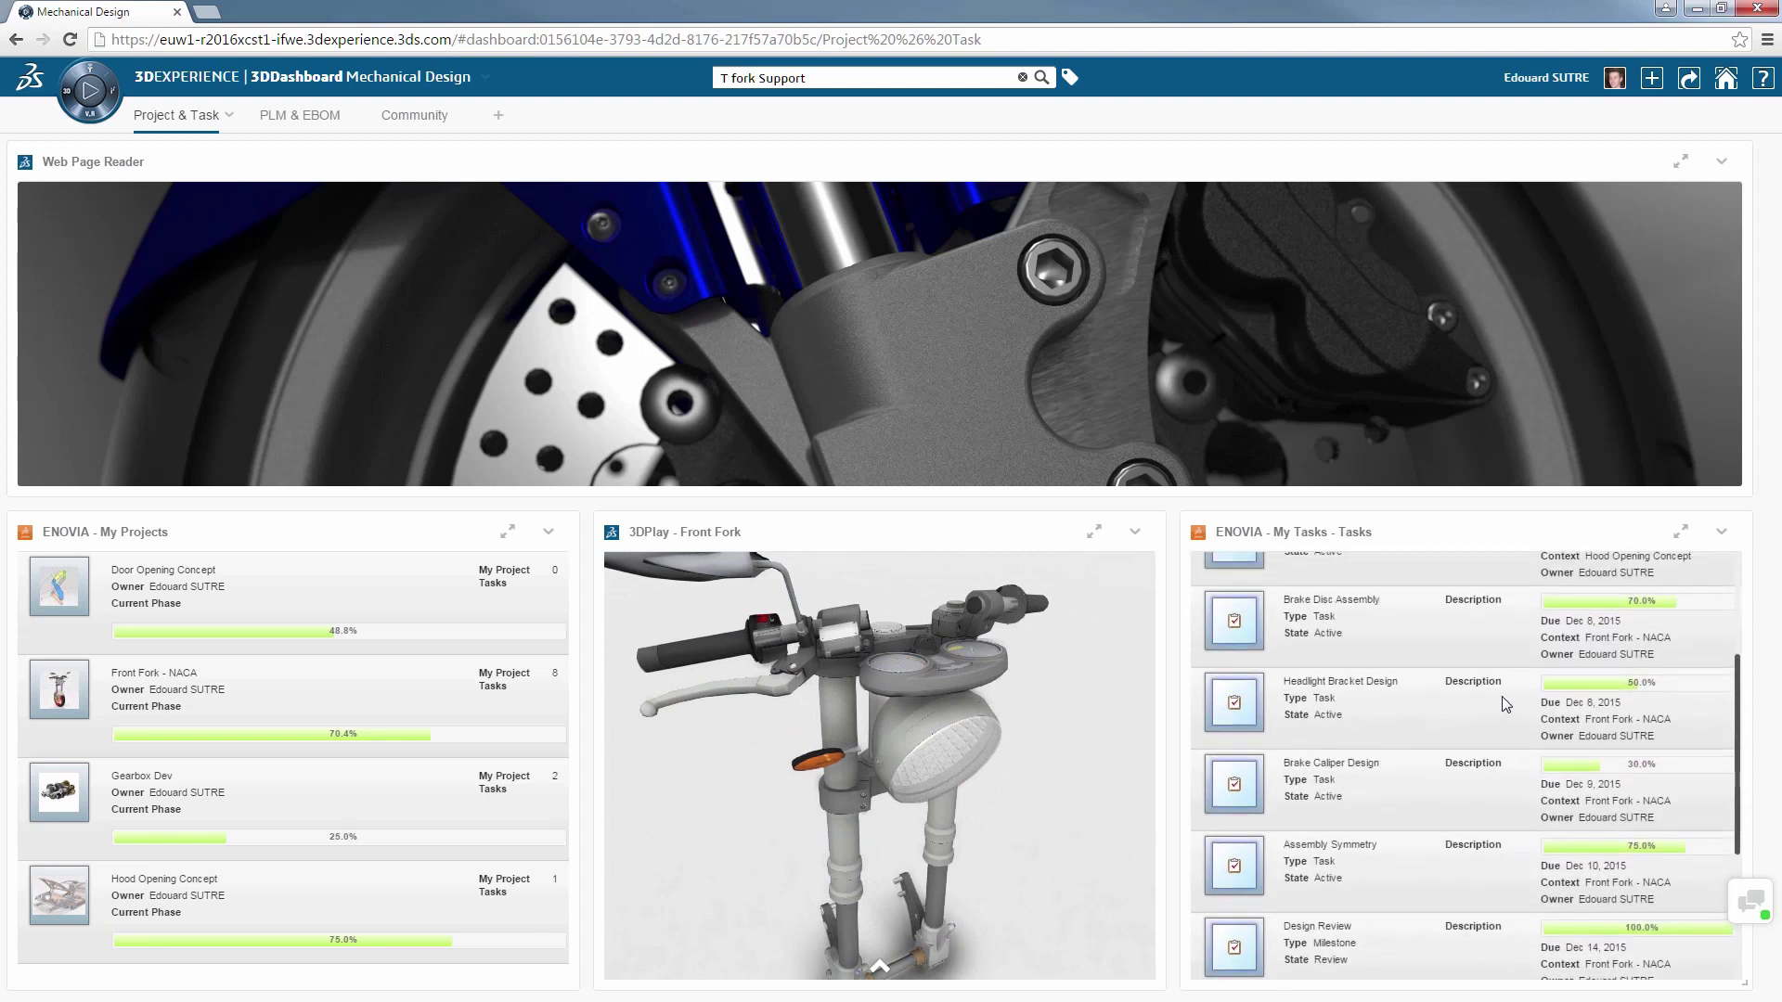
scroll(1501, 694, up, 3)
scroll(1501, 665, down, 5)
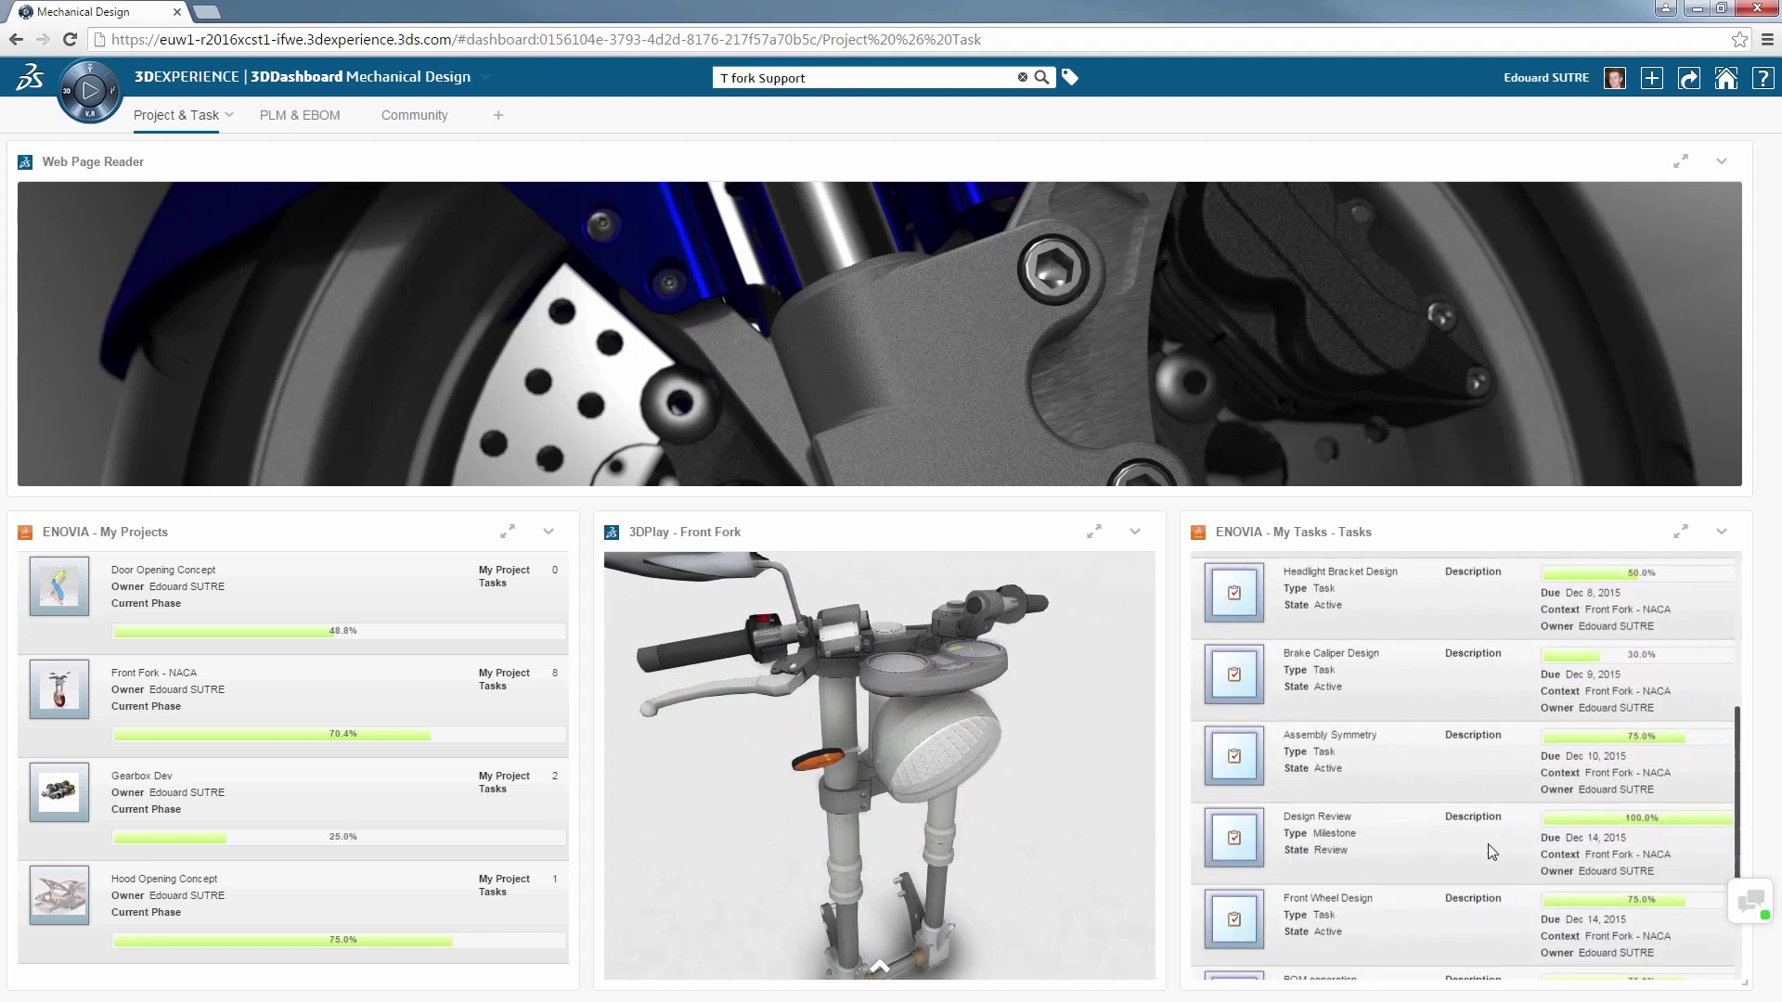
scroll(1461, 758, down, 3)
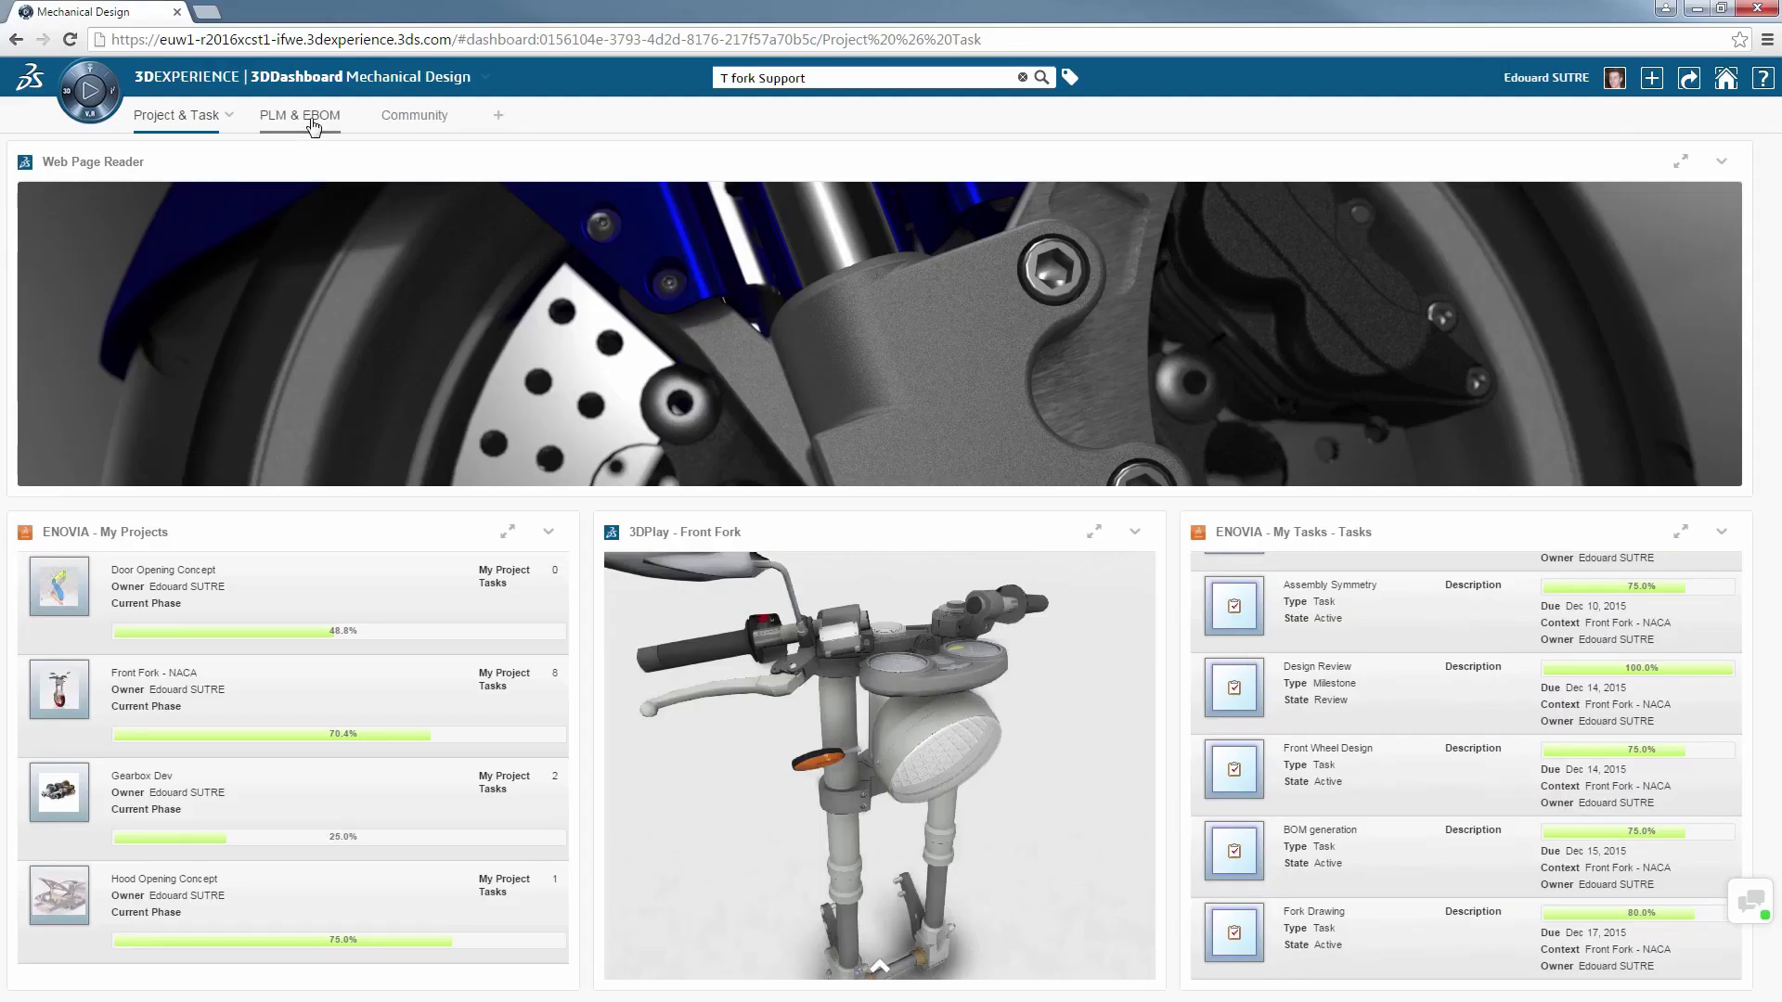
click(313, 123)
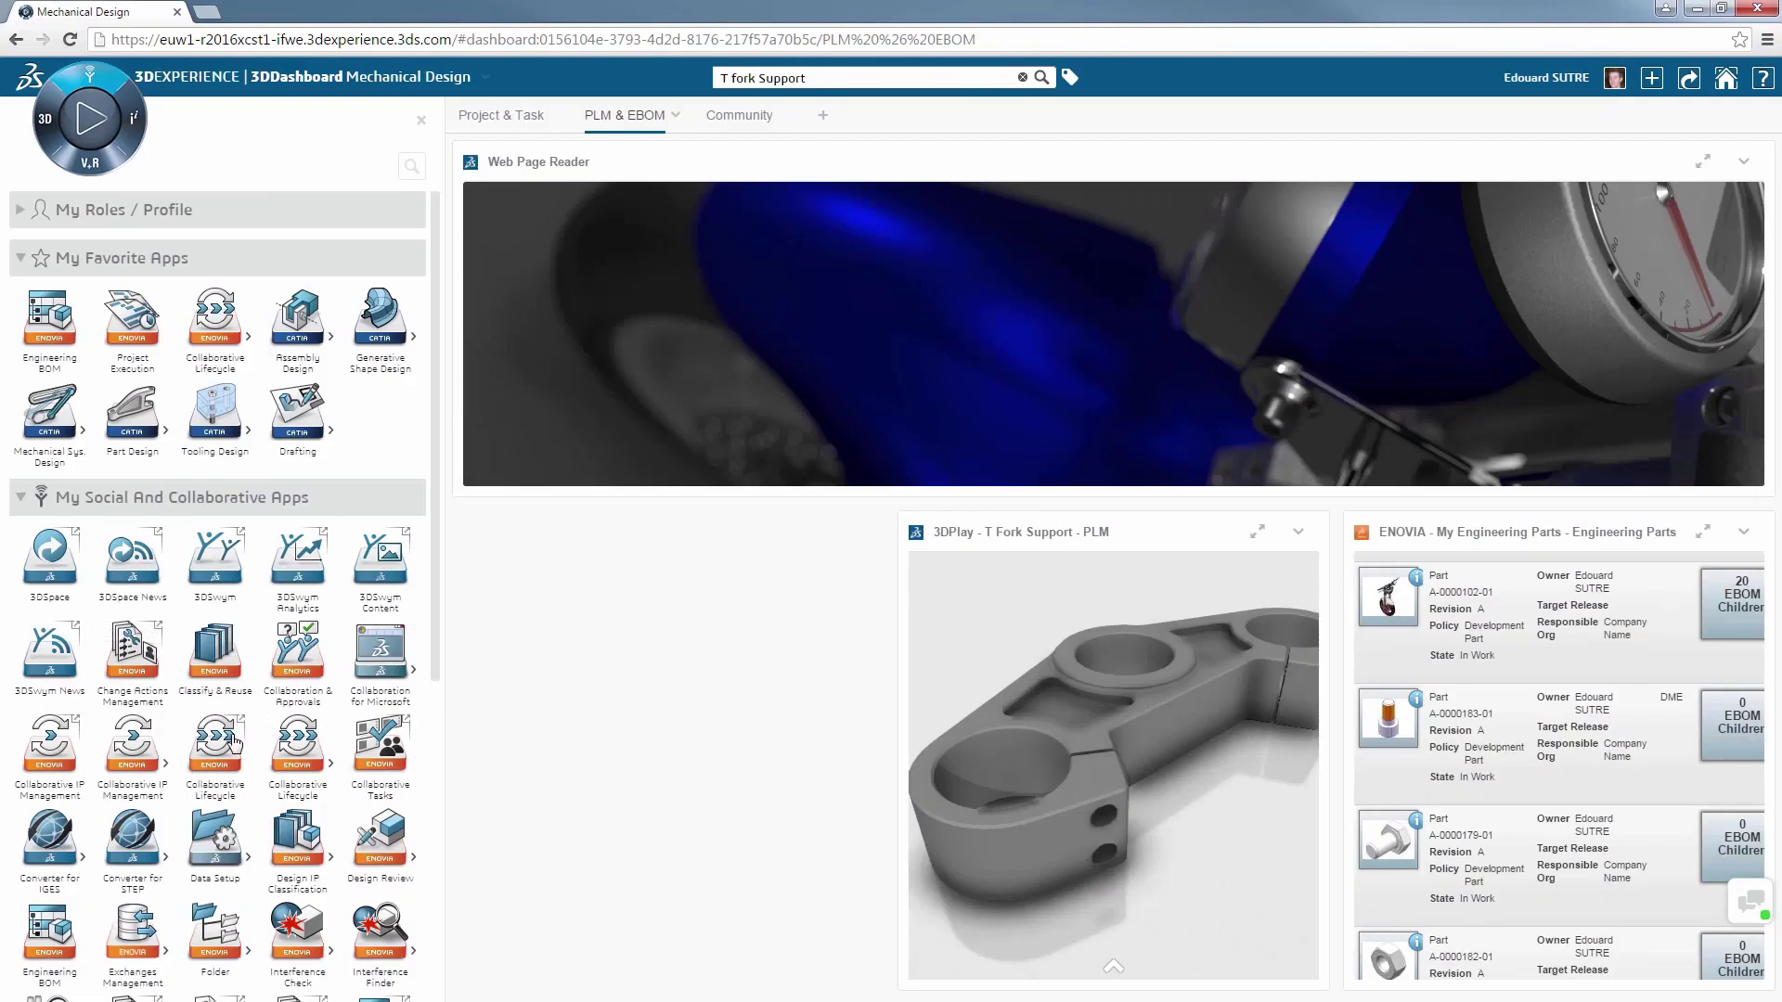
- Add a Collaborative Lifecycle widget to the PLM & EBOM page and close the app list
drag(229, 748, 573, 604)
click(419, 127)
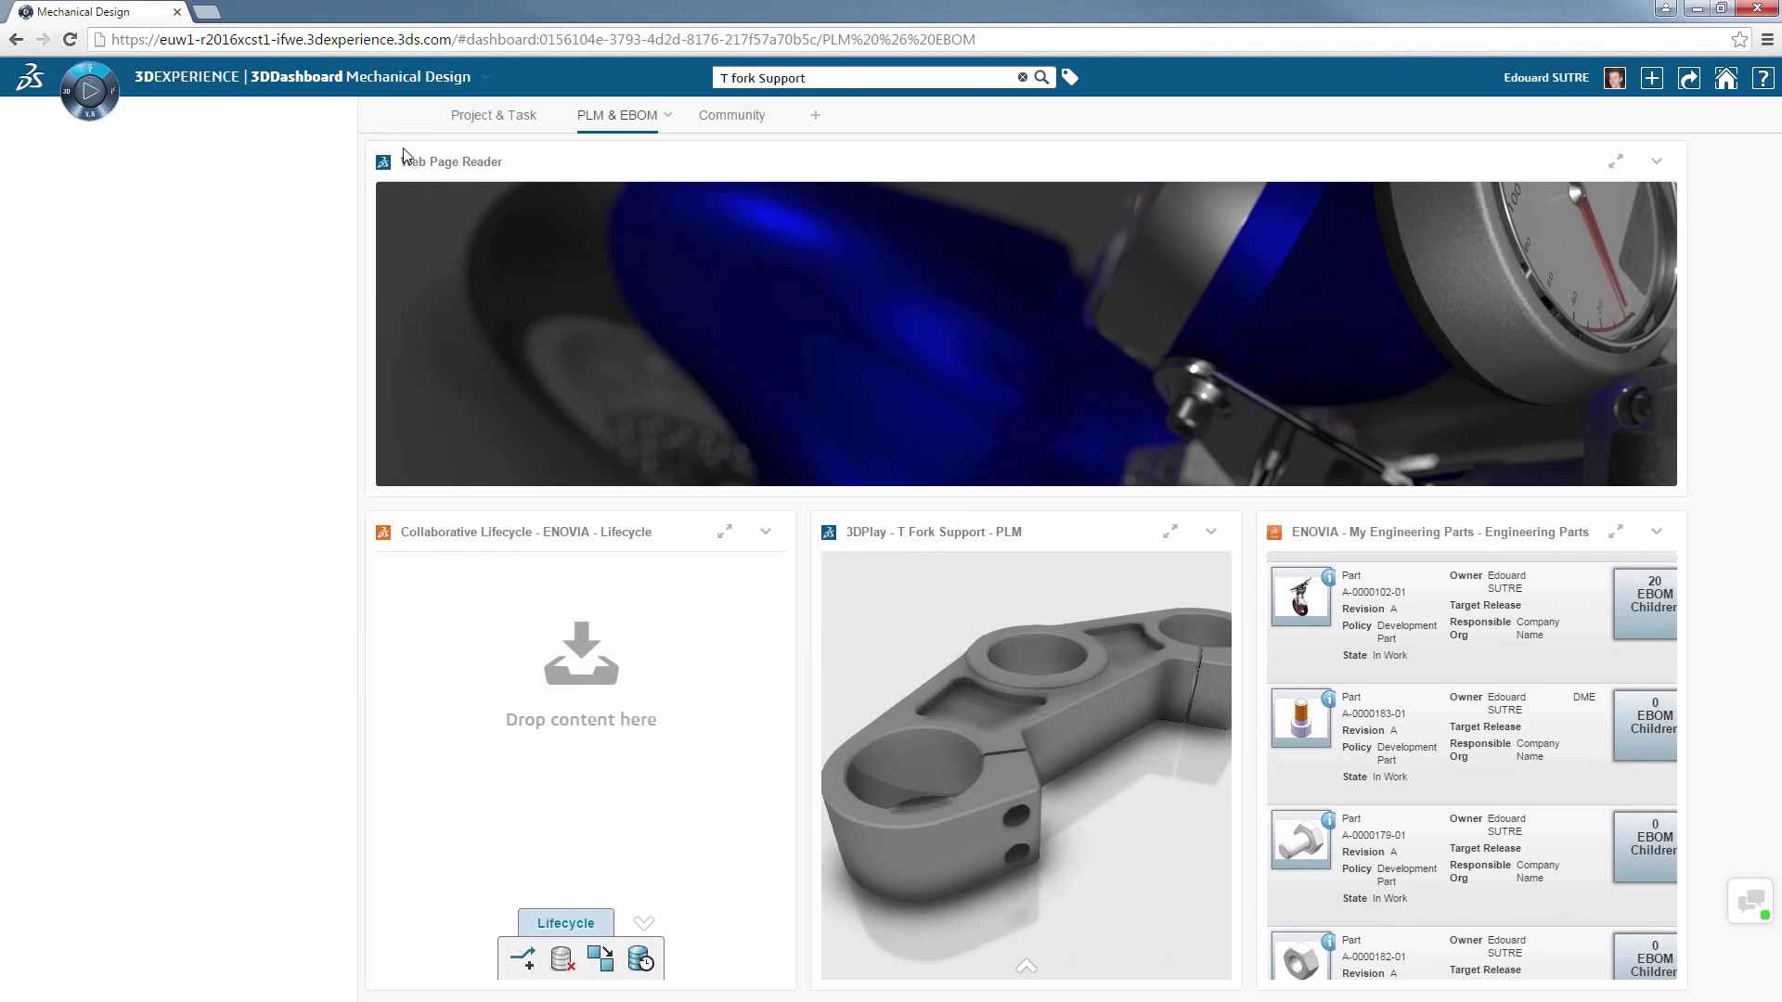
mouse_move(285, 531)
mouse_down()
mouse_move(889, 526)
mouse_move(352, 526)
mouse_move(258, 545)
mouse_up()
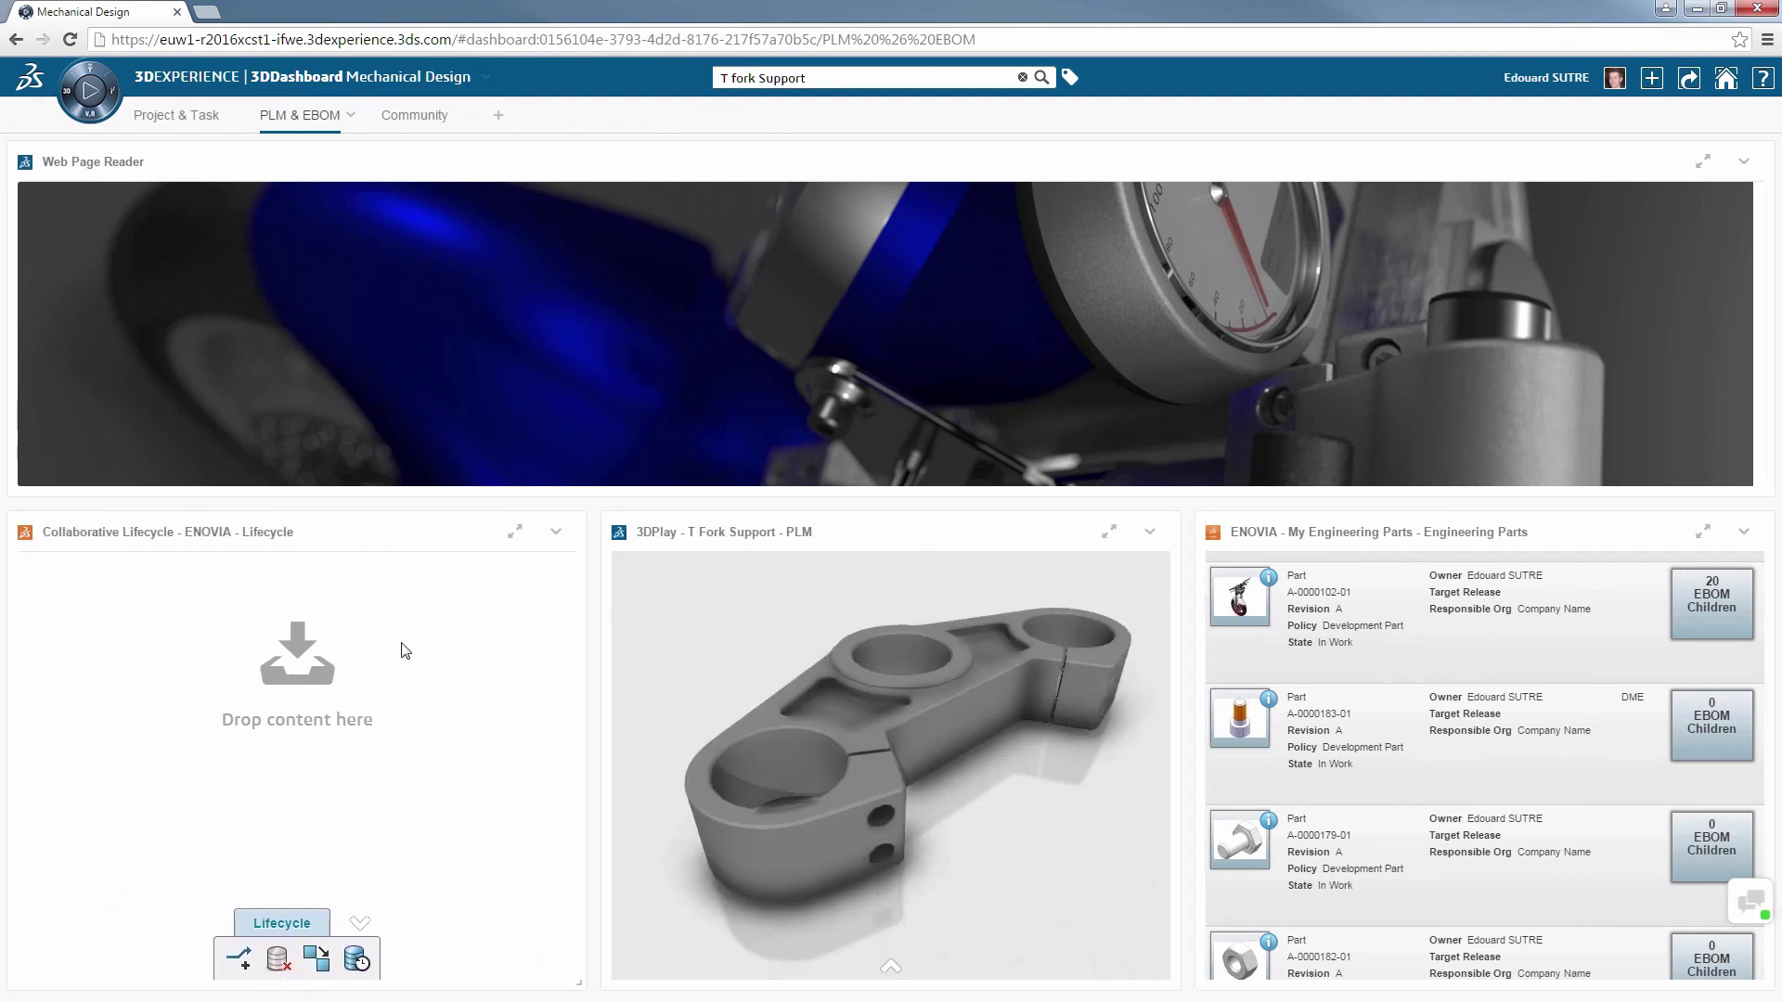
- Run a plain 3DSearch for T fork Support
click(848, 78)
click(809, 102)
click(1043, 79)
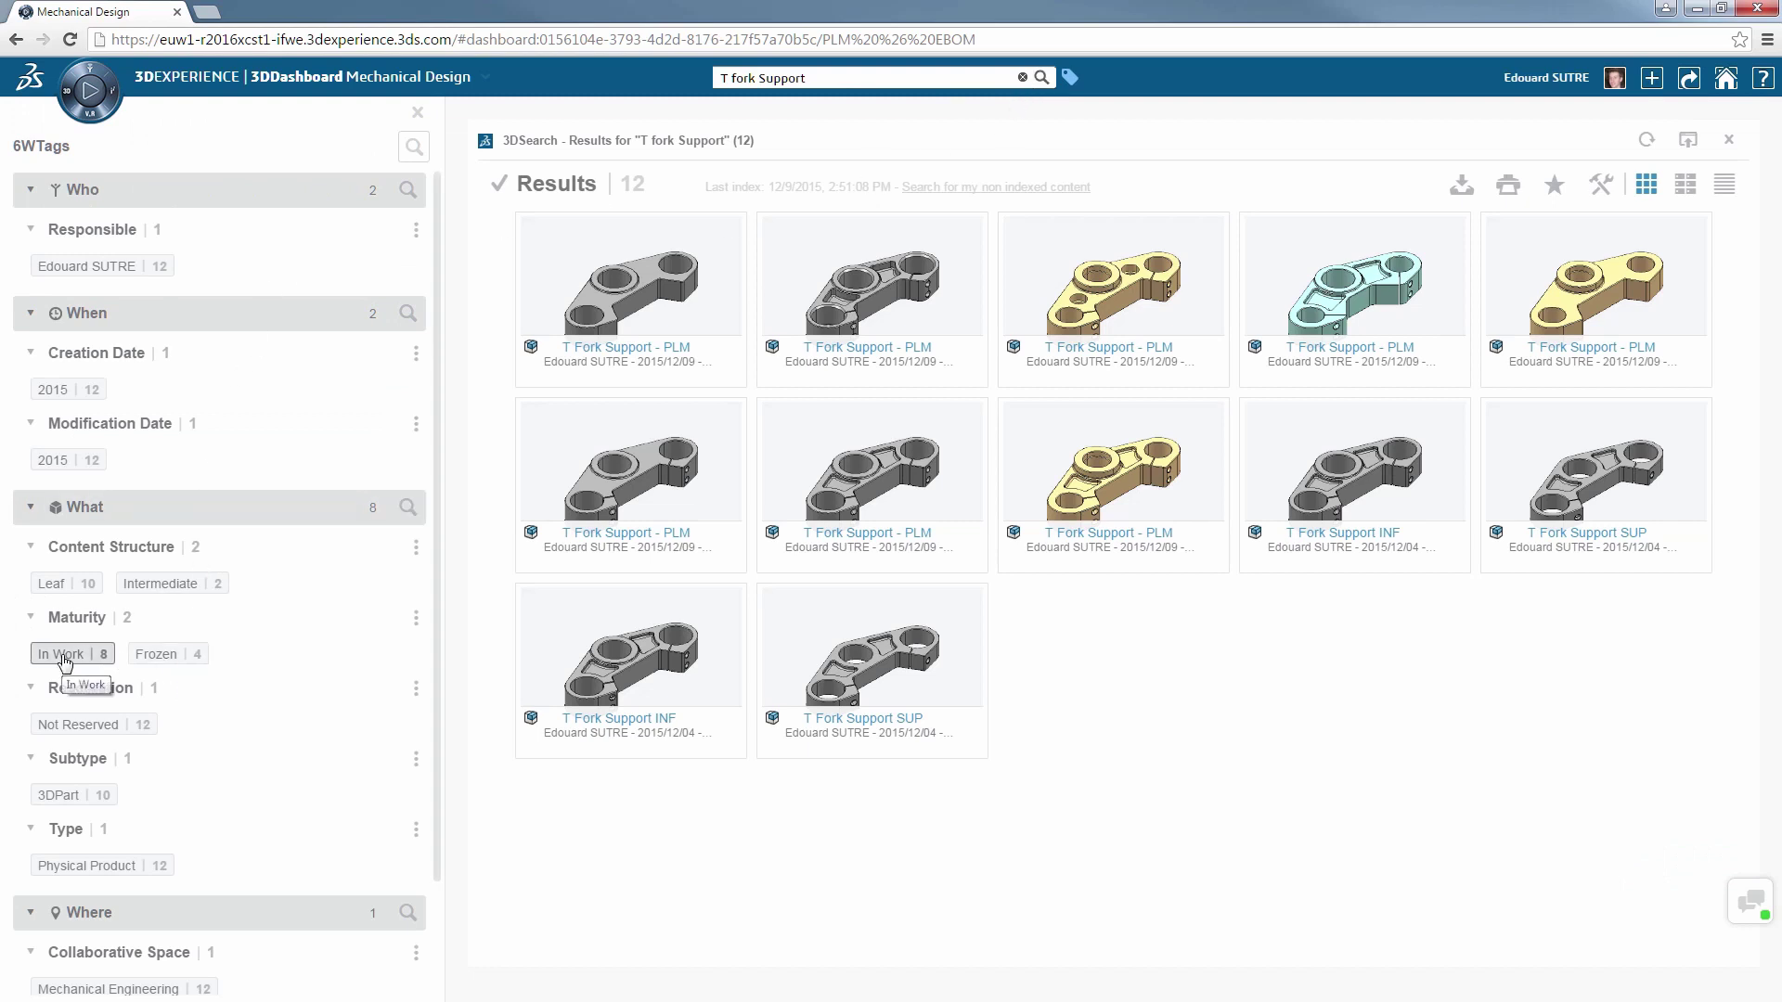
- Drop the first T Fork Support - PLM search result onto the Collaborative Lifecycle widget
scroll(84, 705, down, 2)
scroll(87, 736, up, 2)
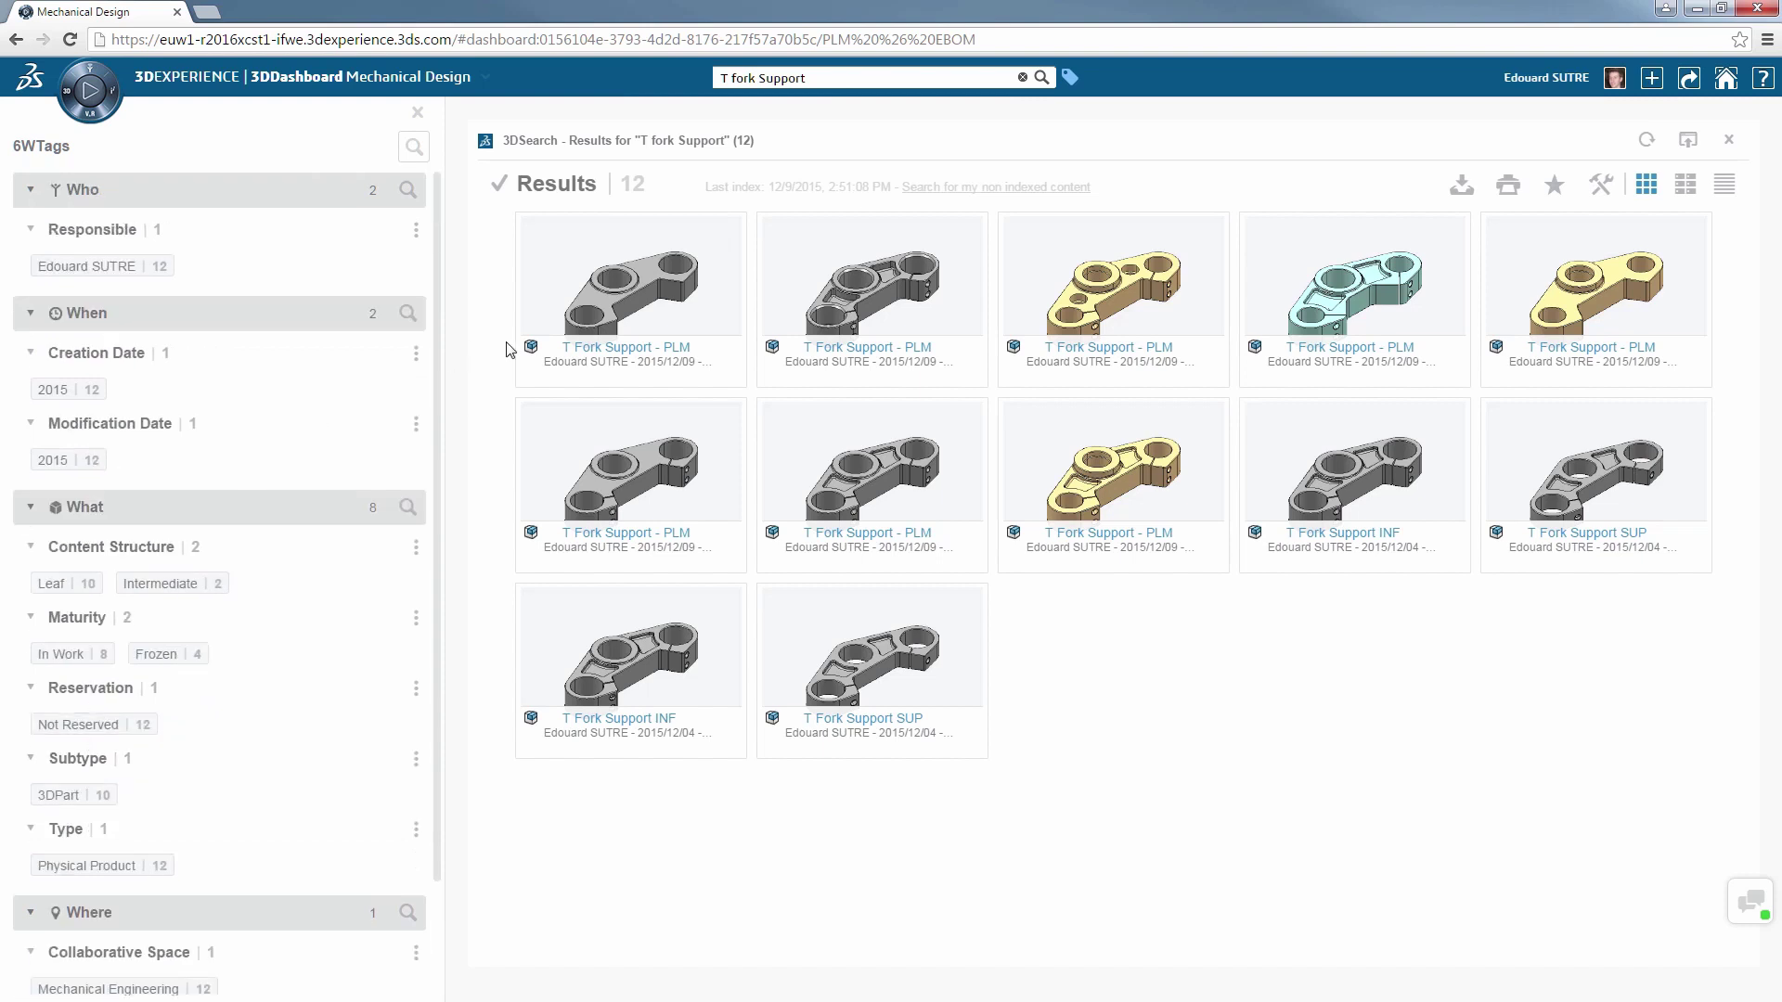
drag(594, 332, 330, 669)
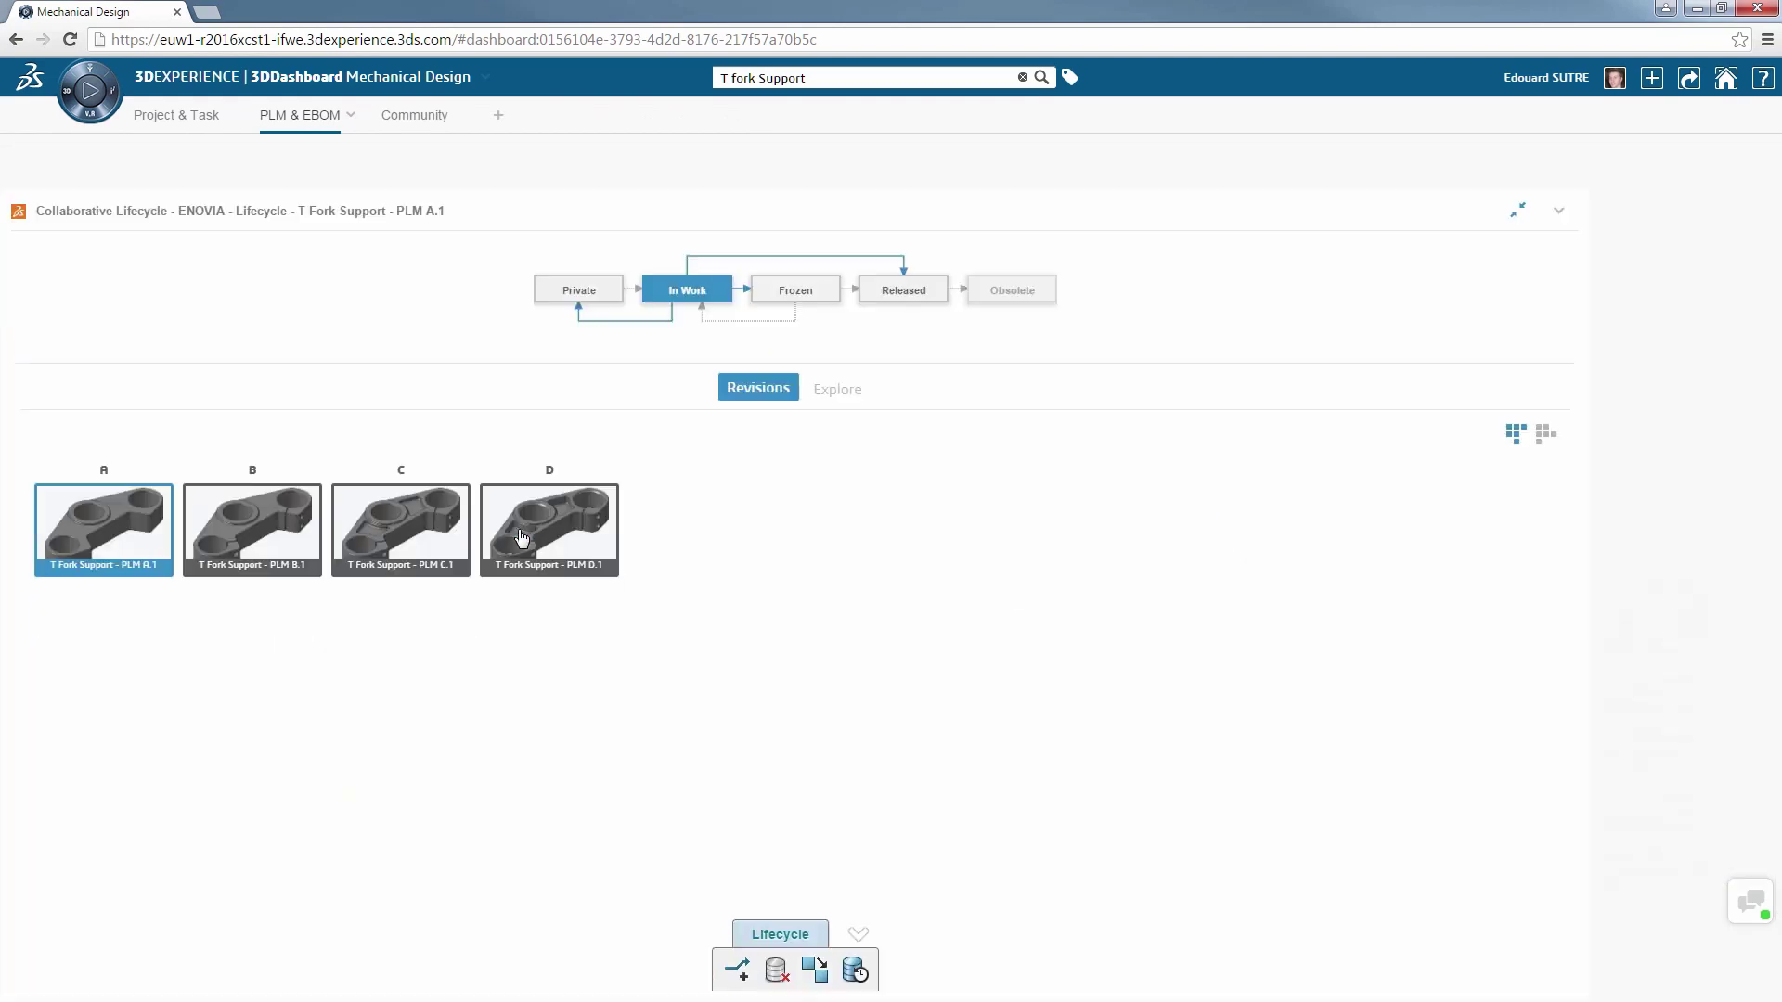
- Enlarge the lifecycle widget, browse revisions B and C, then select revision A
click(517, 533)
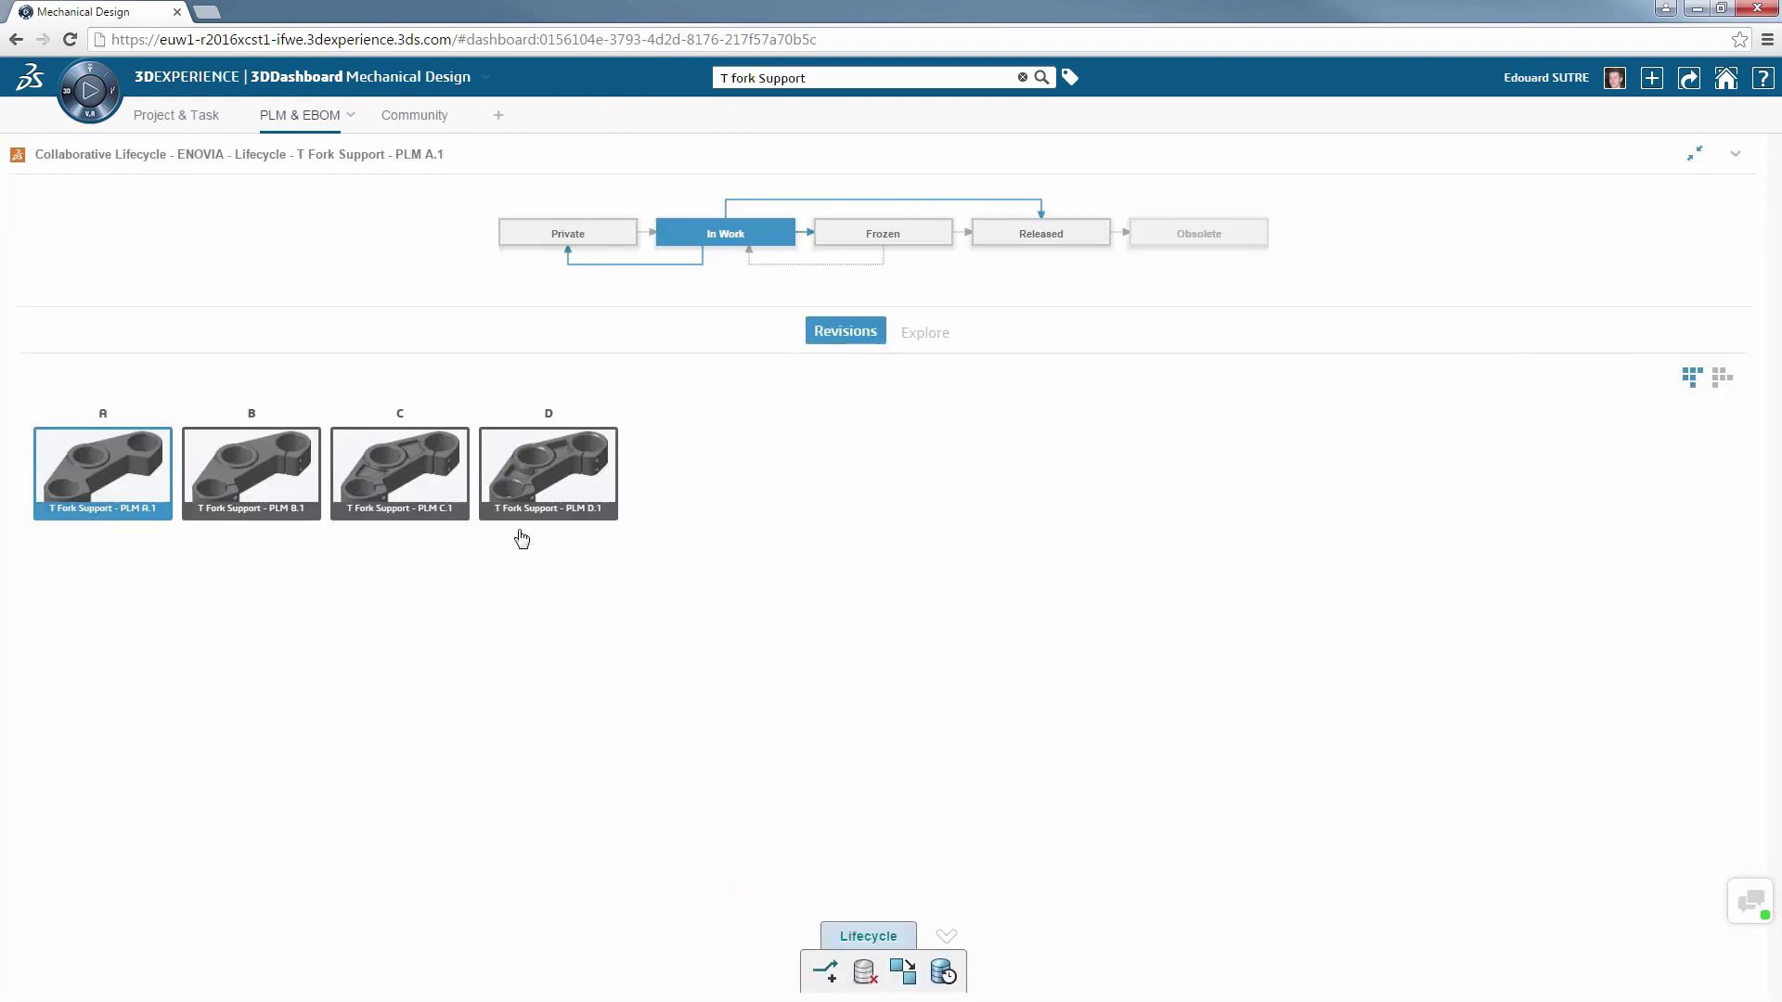
click(278, 469)
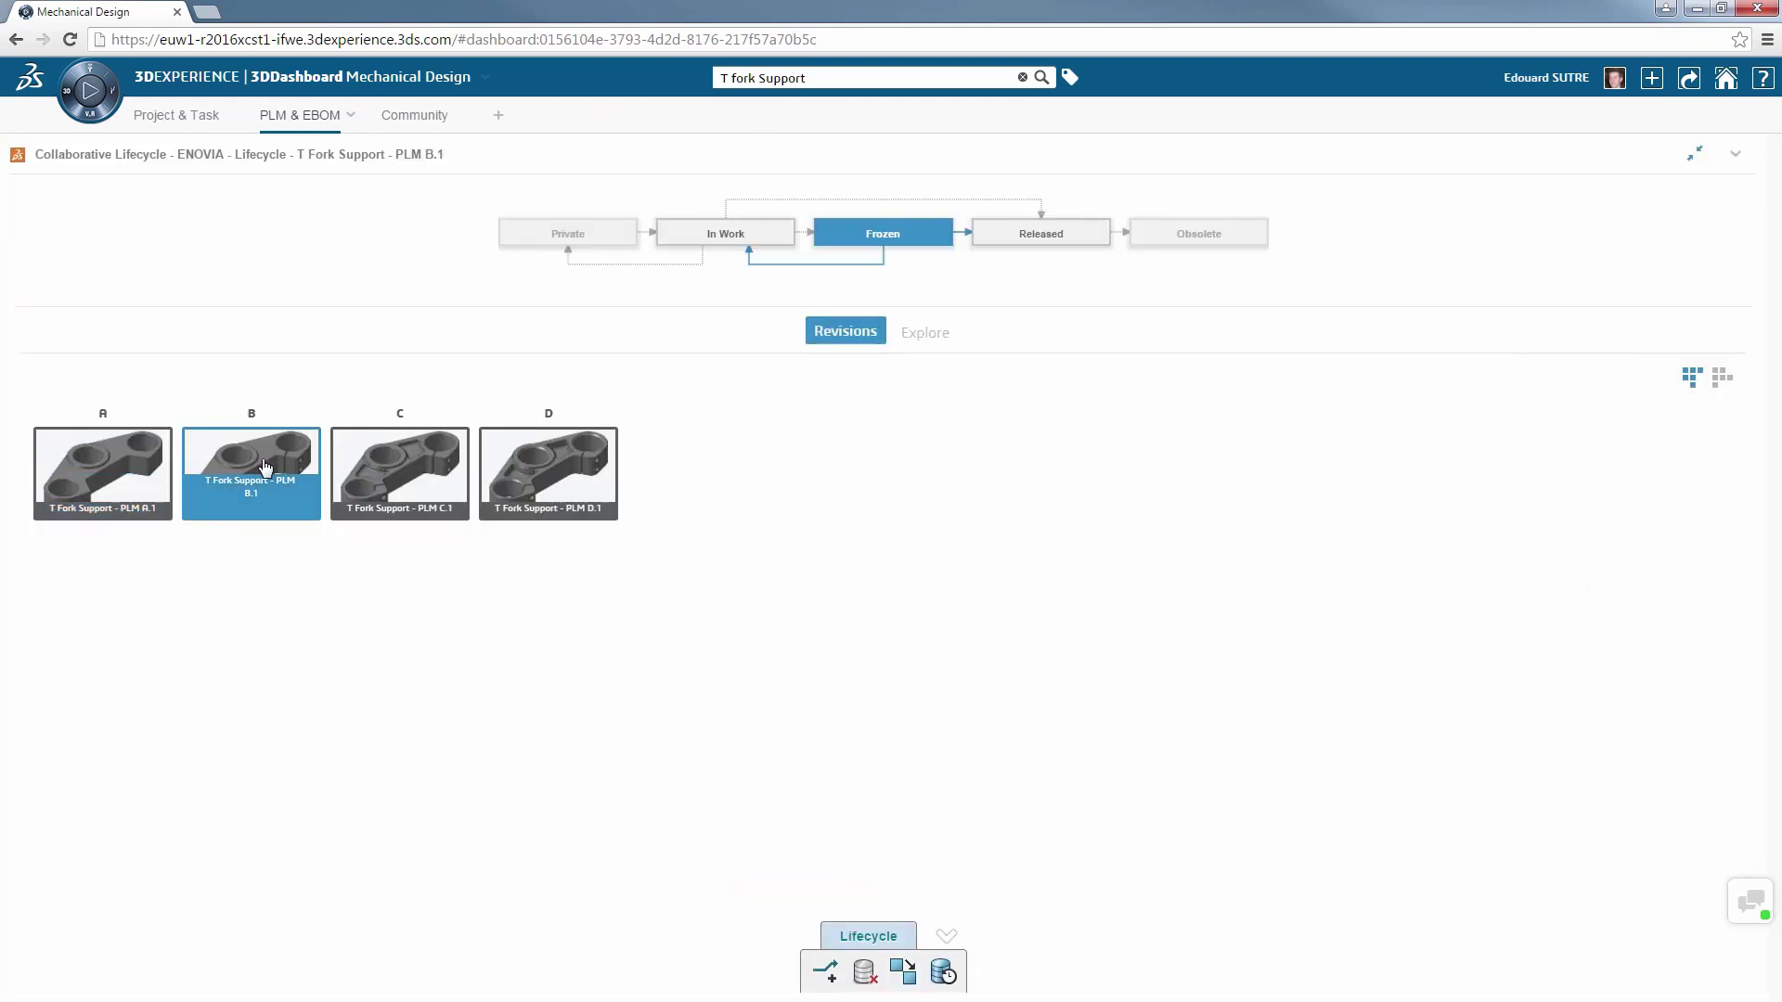
click(399, 466)
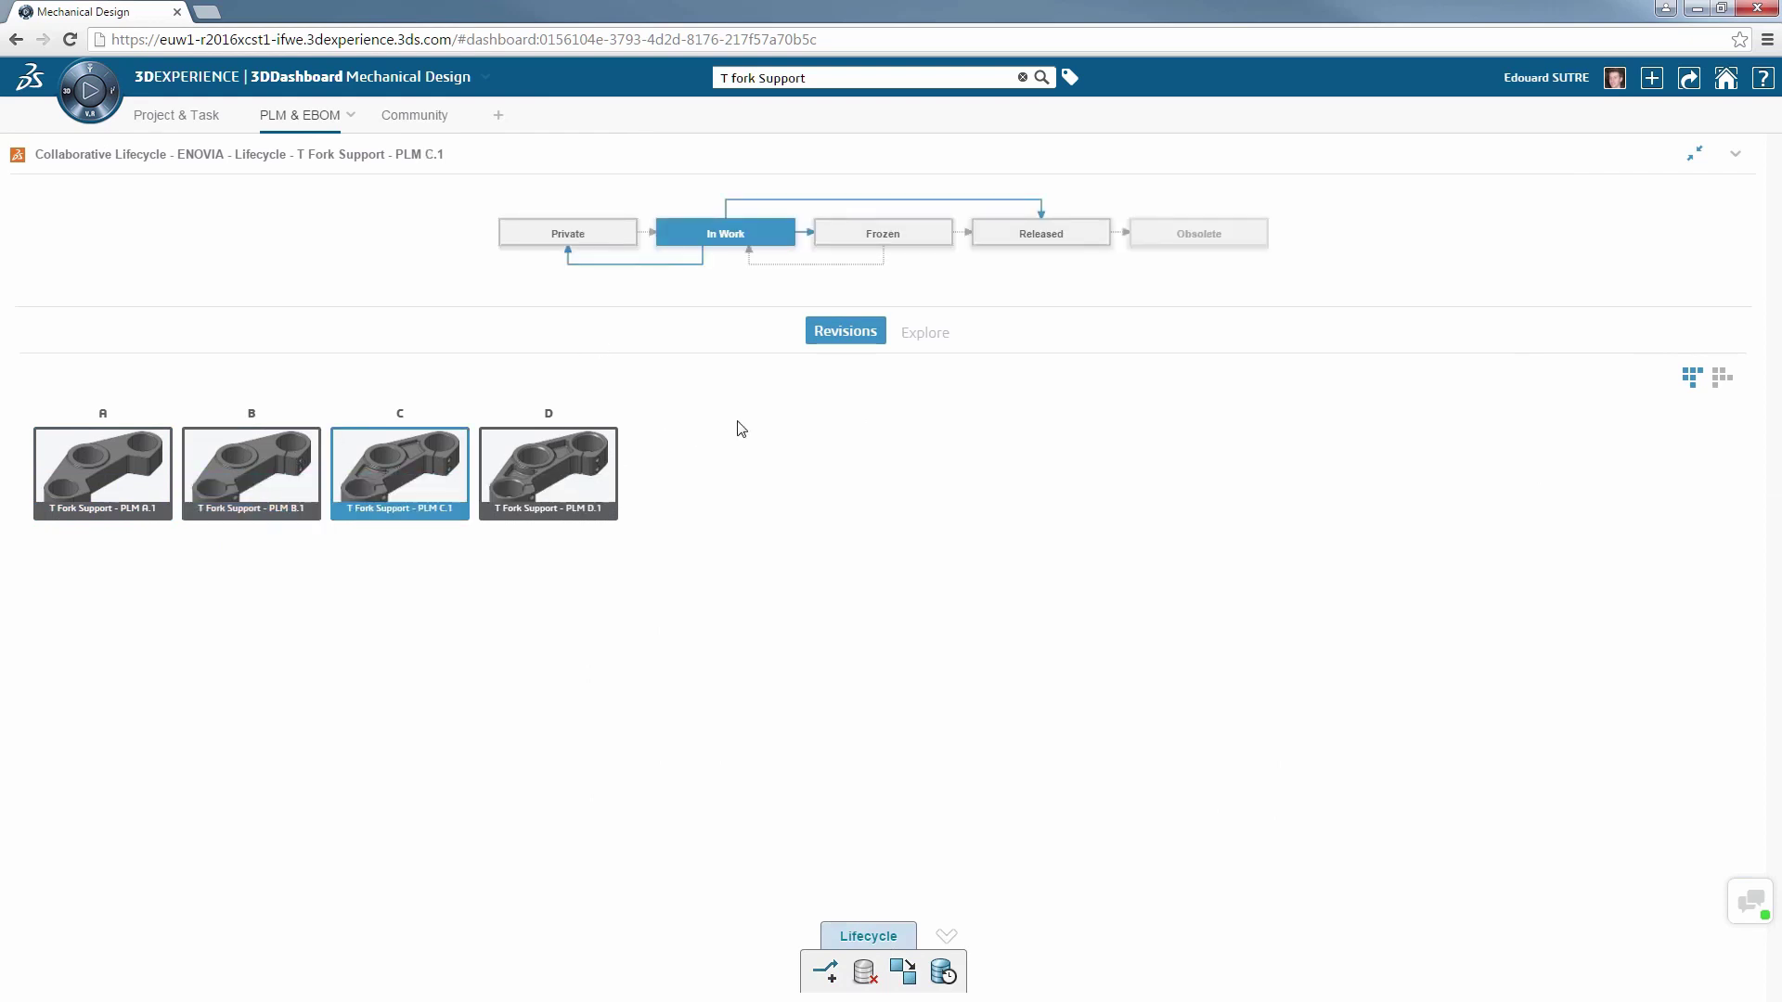
click(94, 480)
- Promote A.1 to Frozen, explore its derived items, and bring up the apps list
click(865, 238)
click(884, 246)
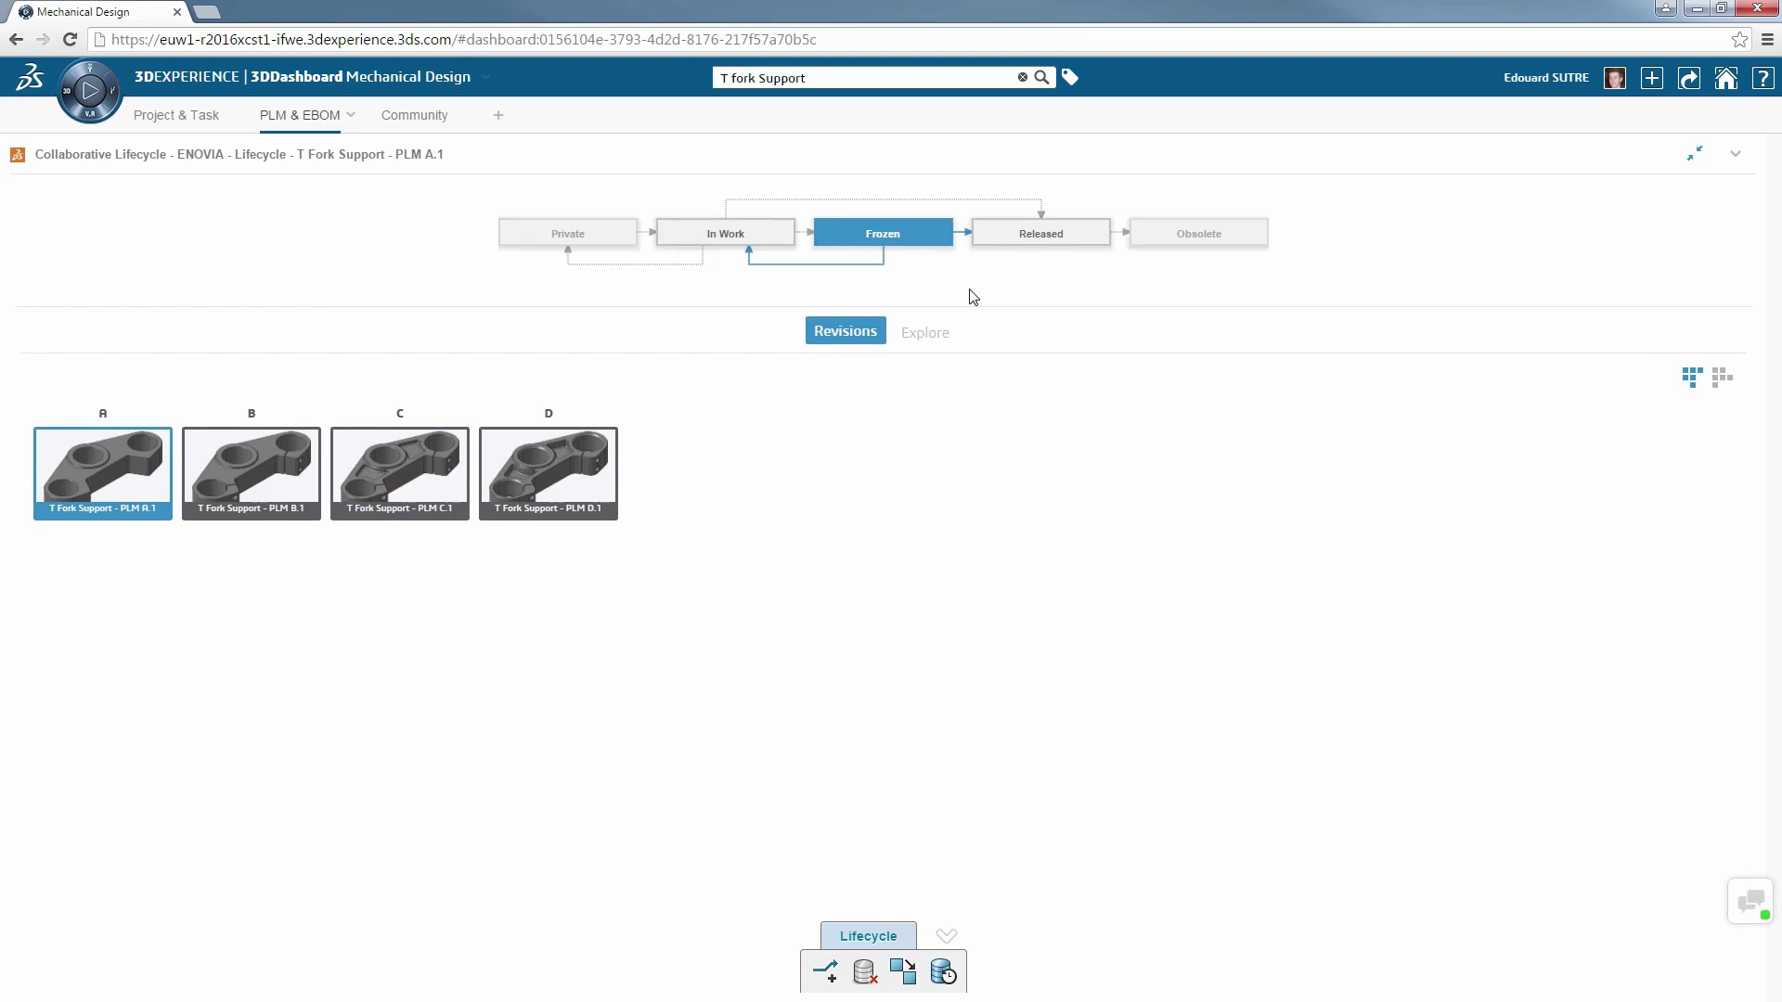
click(947, 340)
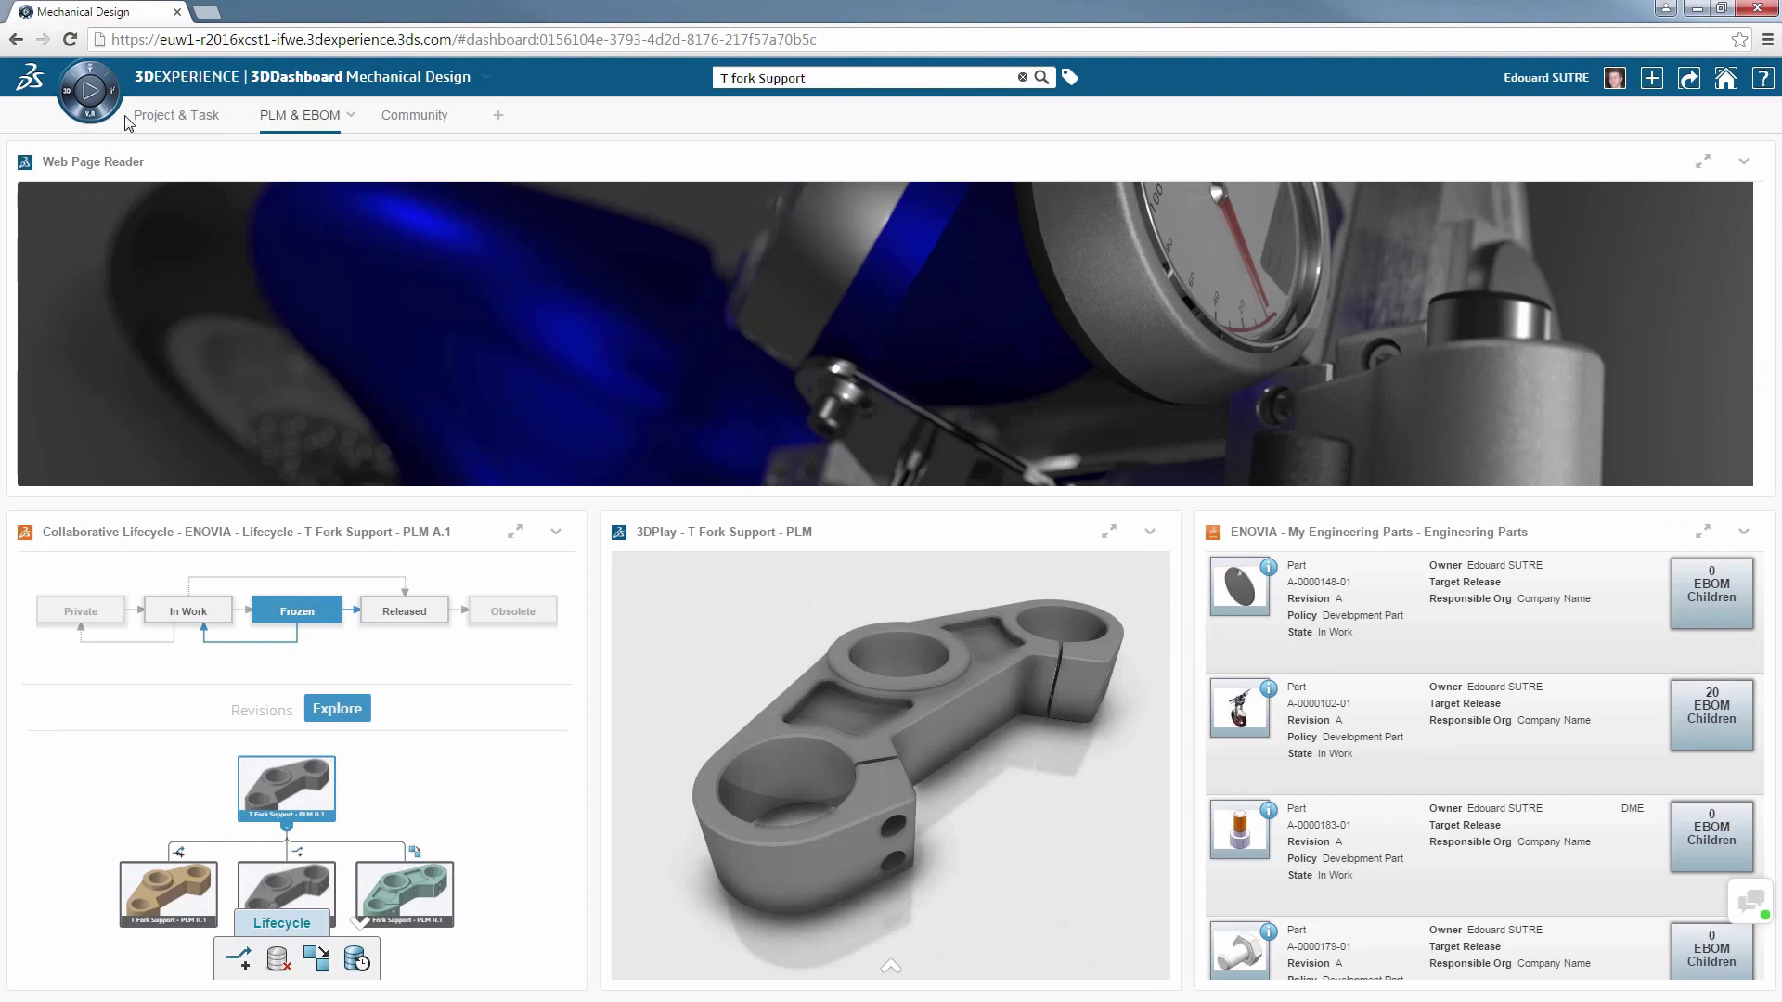
click(87, 71)
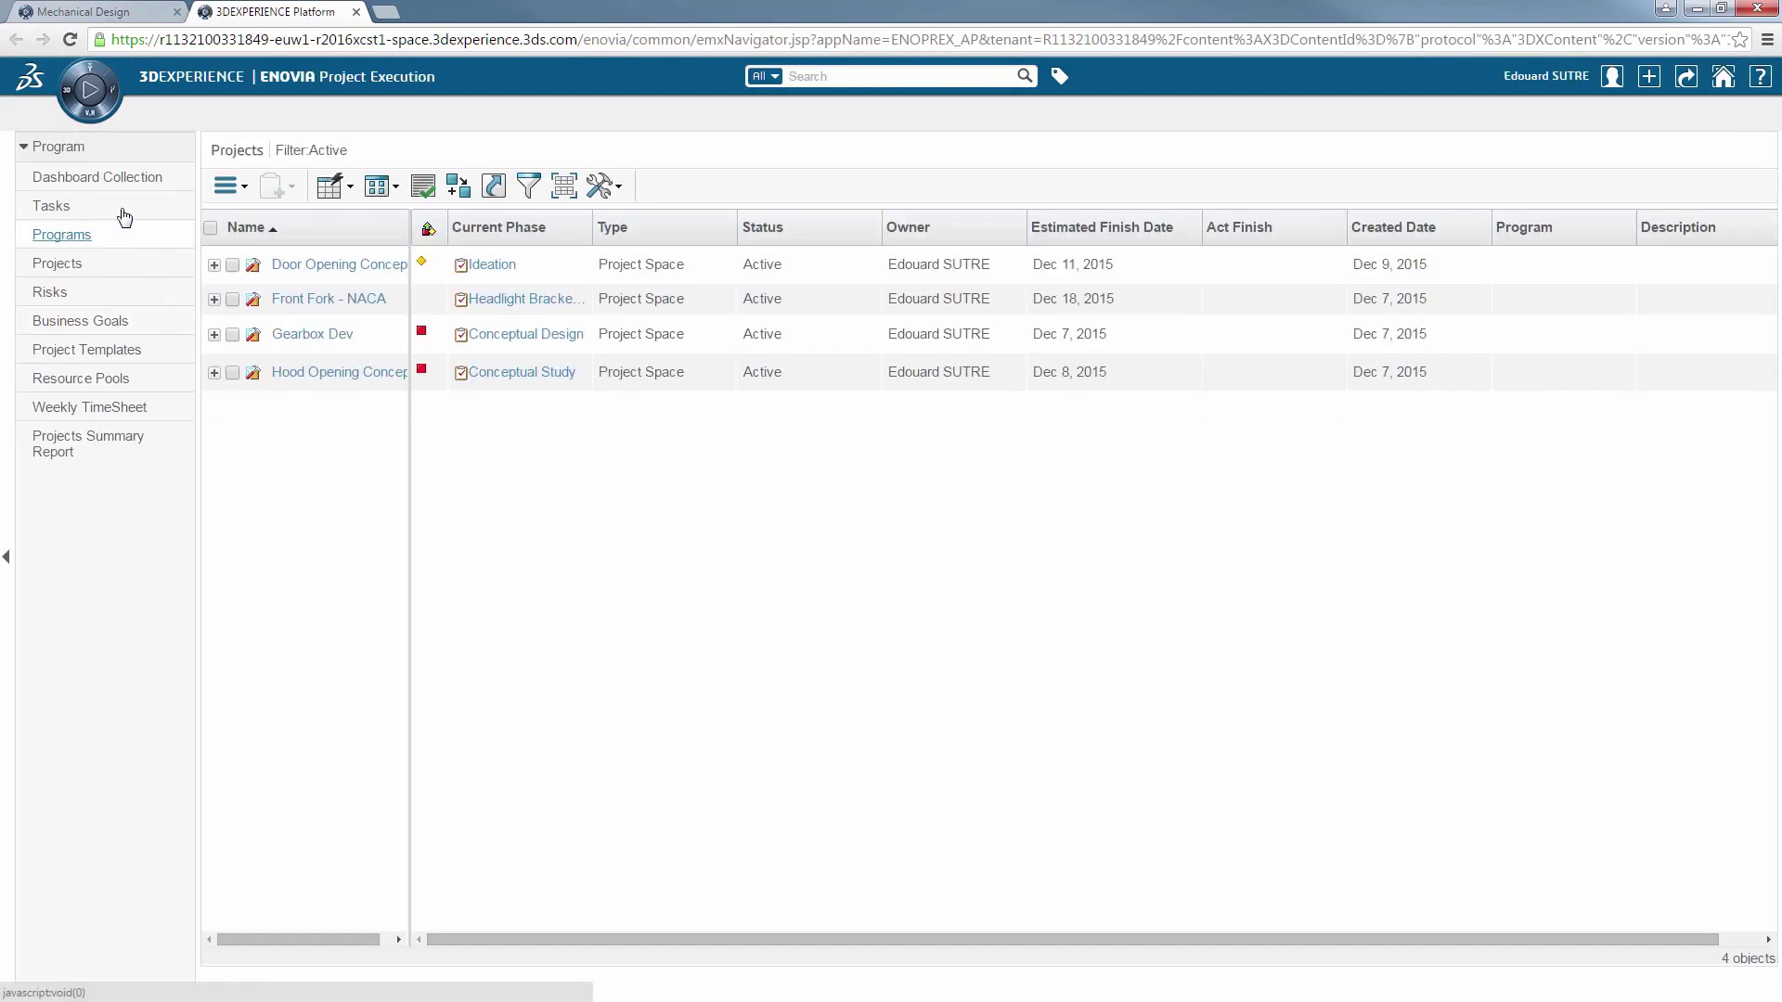
- Review the Projects Summary Report with Pending Deliverables expanded, then list assigned Tasks
click(89, 436)
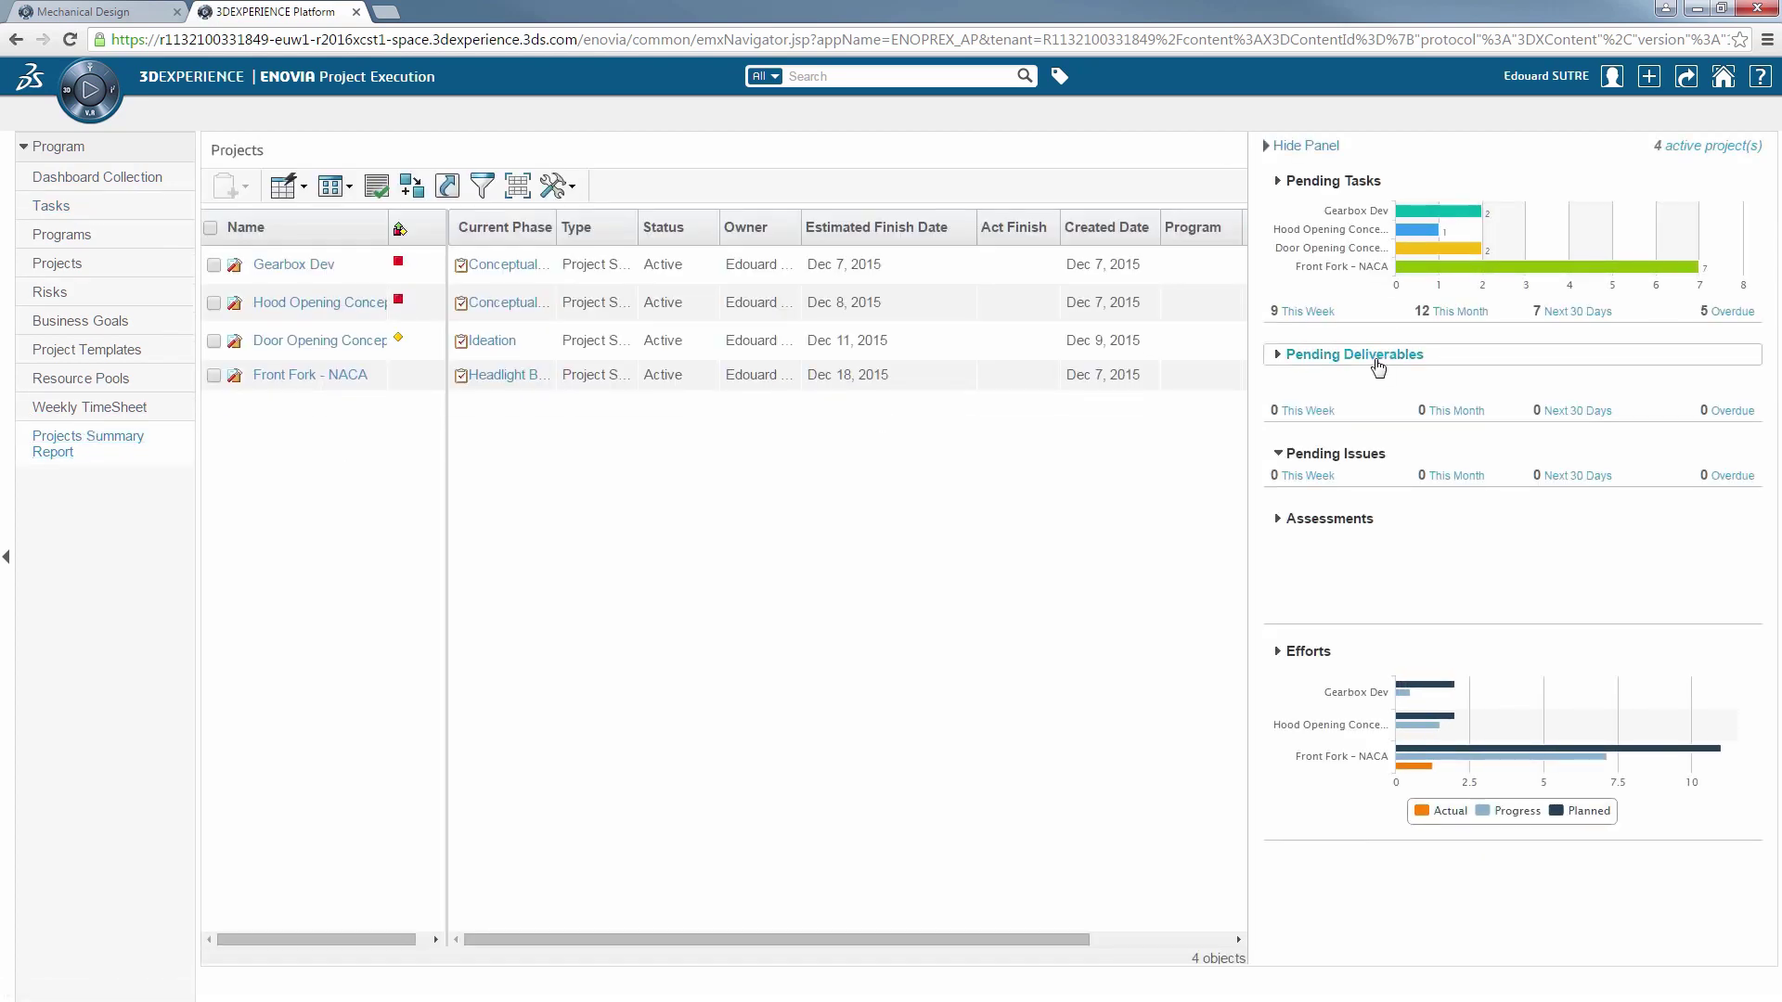
click(1373, 362)
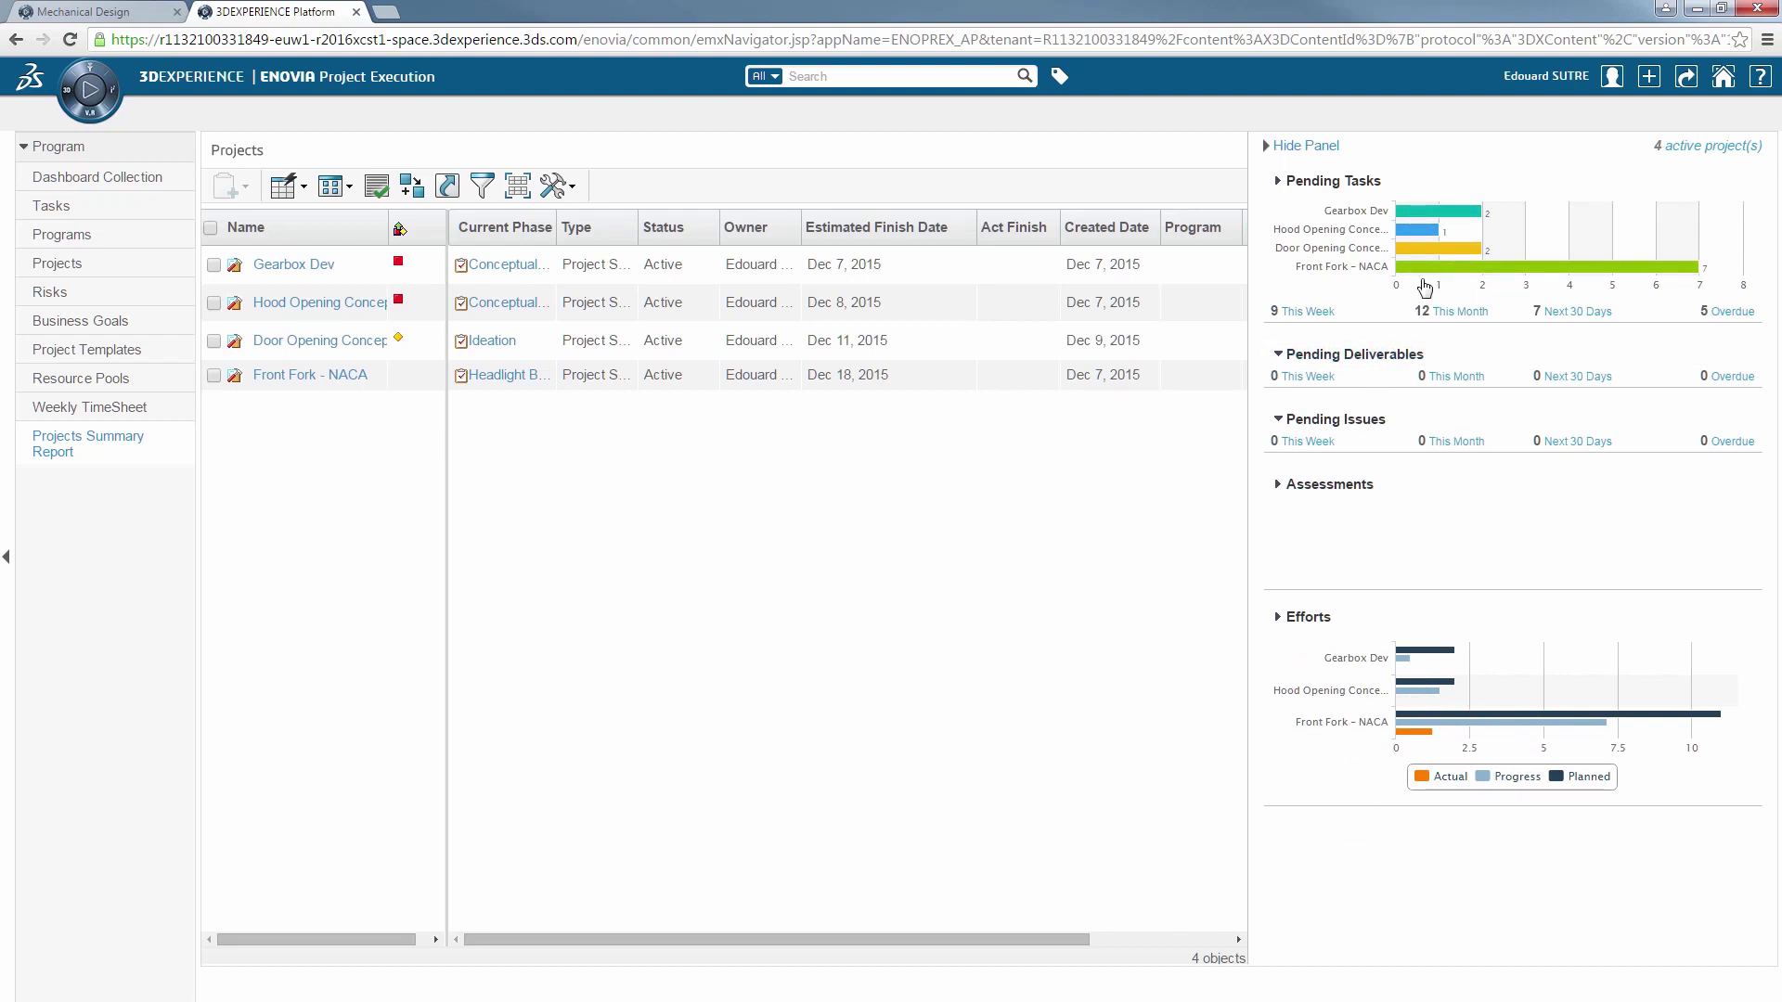
click(98, 211)
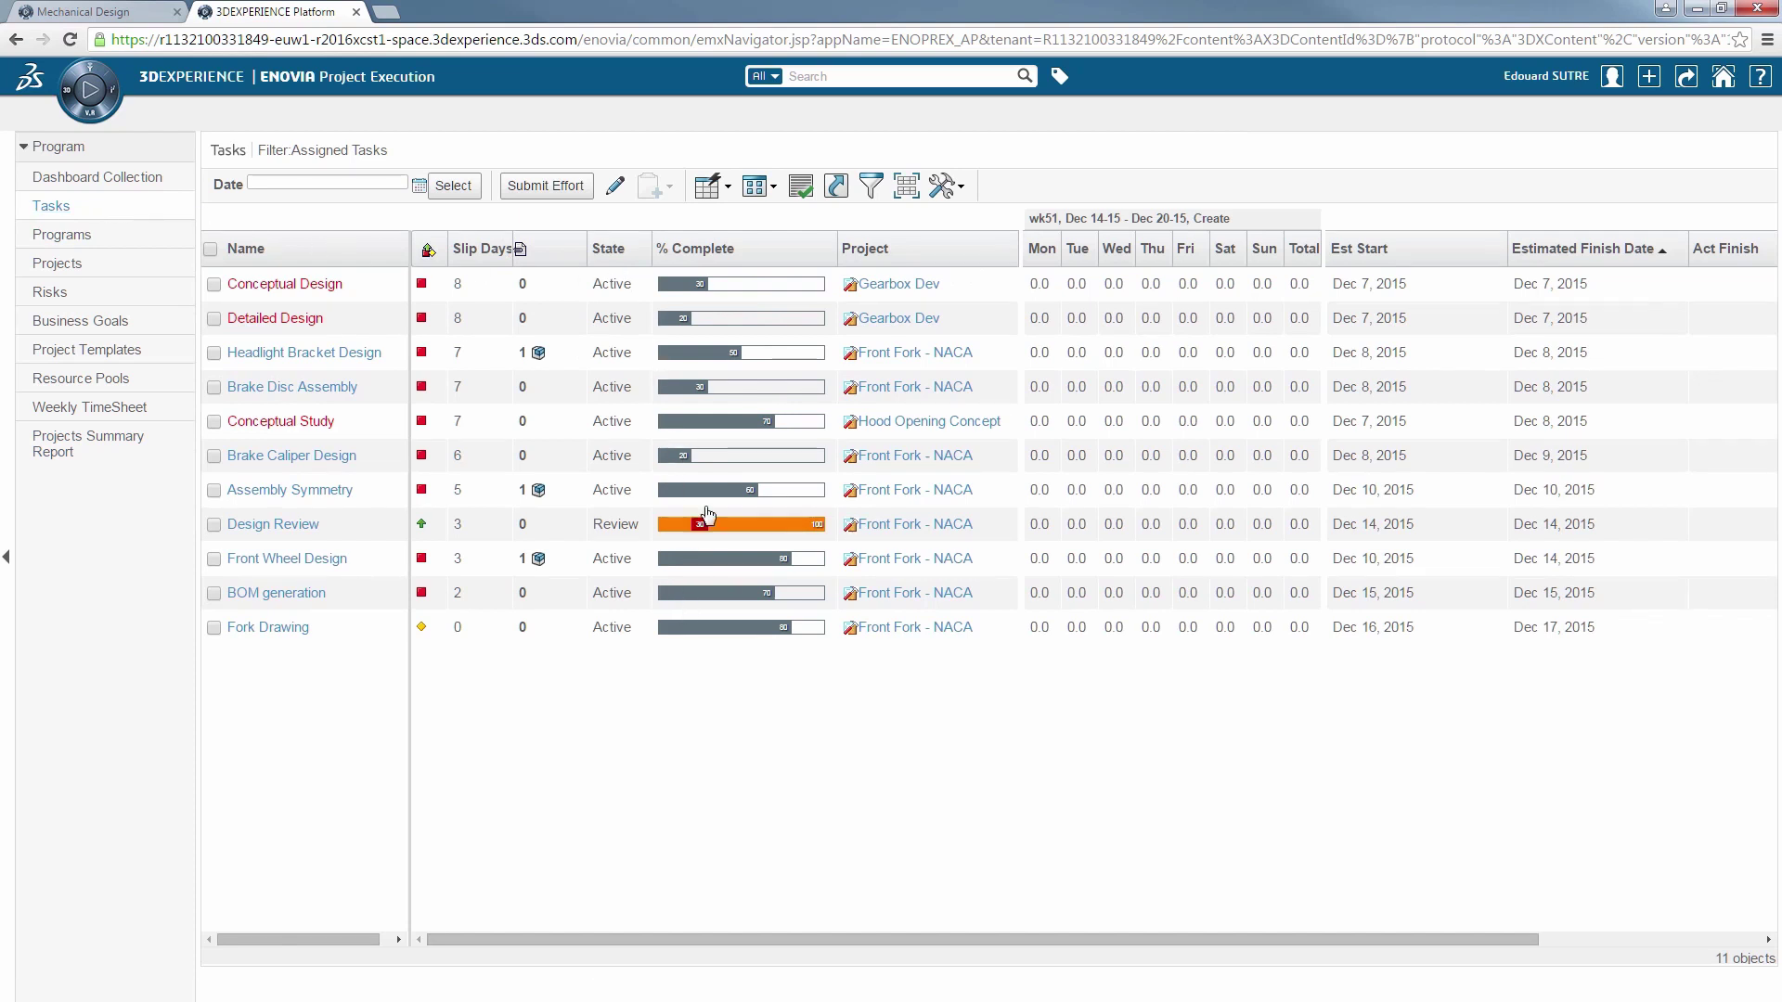
- Set Brake Disc Assembly to 50% complete and make the task table editable
drag(722, 398, 739, 395)
click(615, 188)
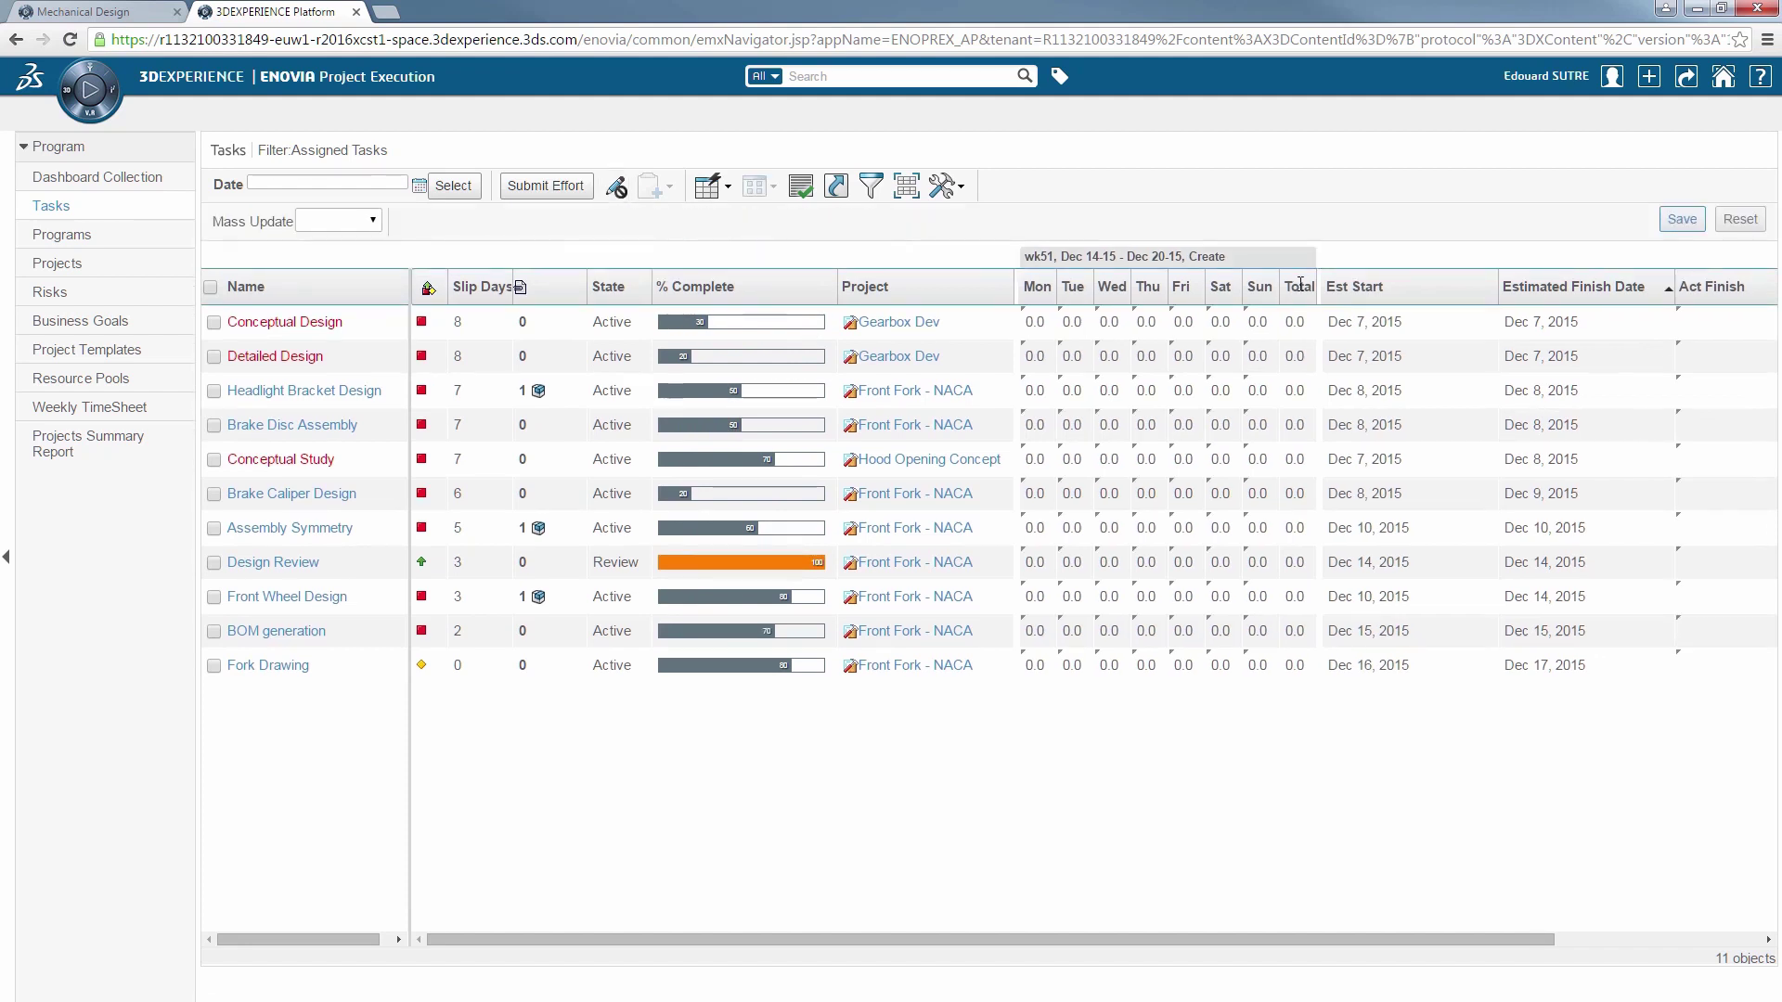
drag(1316, 283, 1358, 299)
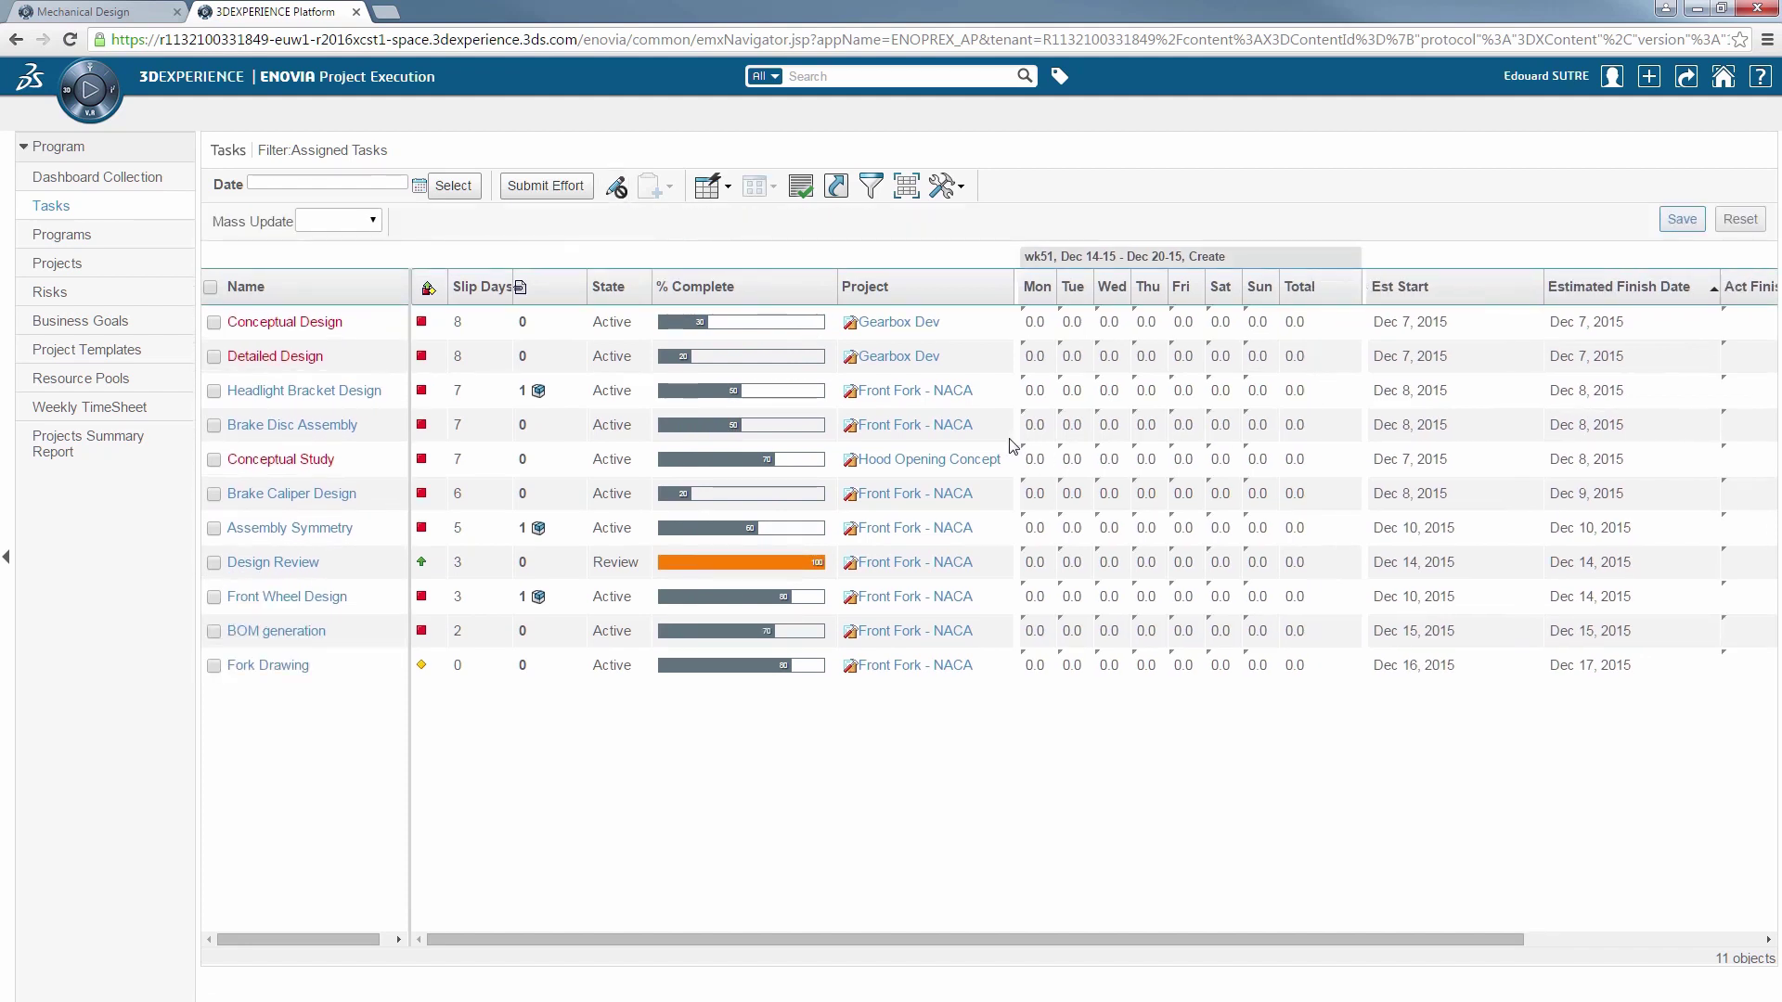
- Log 8, 8 and 4 hours on Thursday, Friday and Saturday, and save
click(1156, 424)
text(8)
click(1190, 424)
text(8)
click(1224, 424)
text(4 ...)
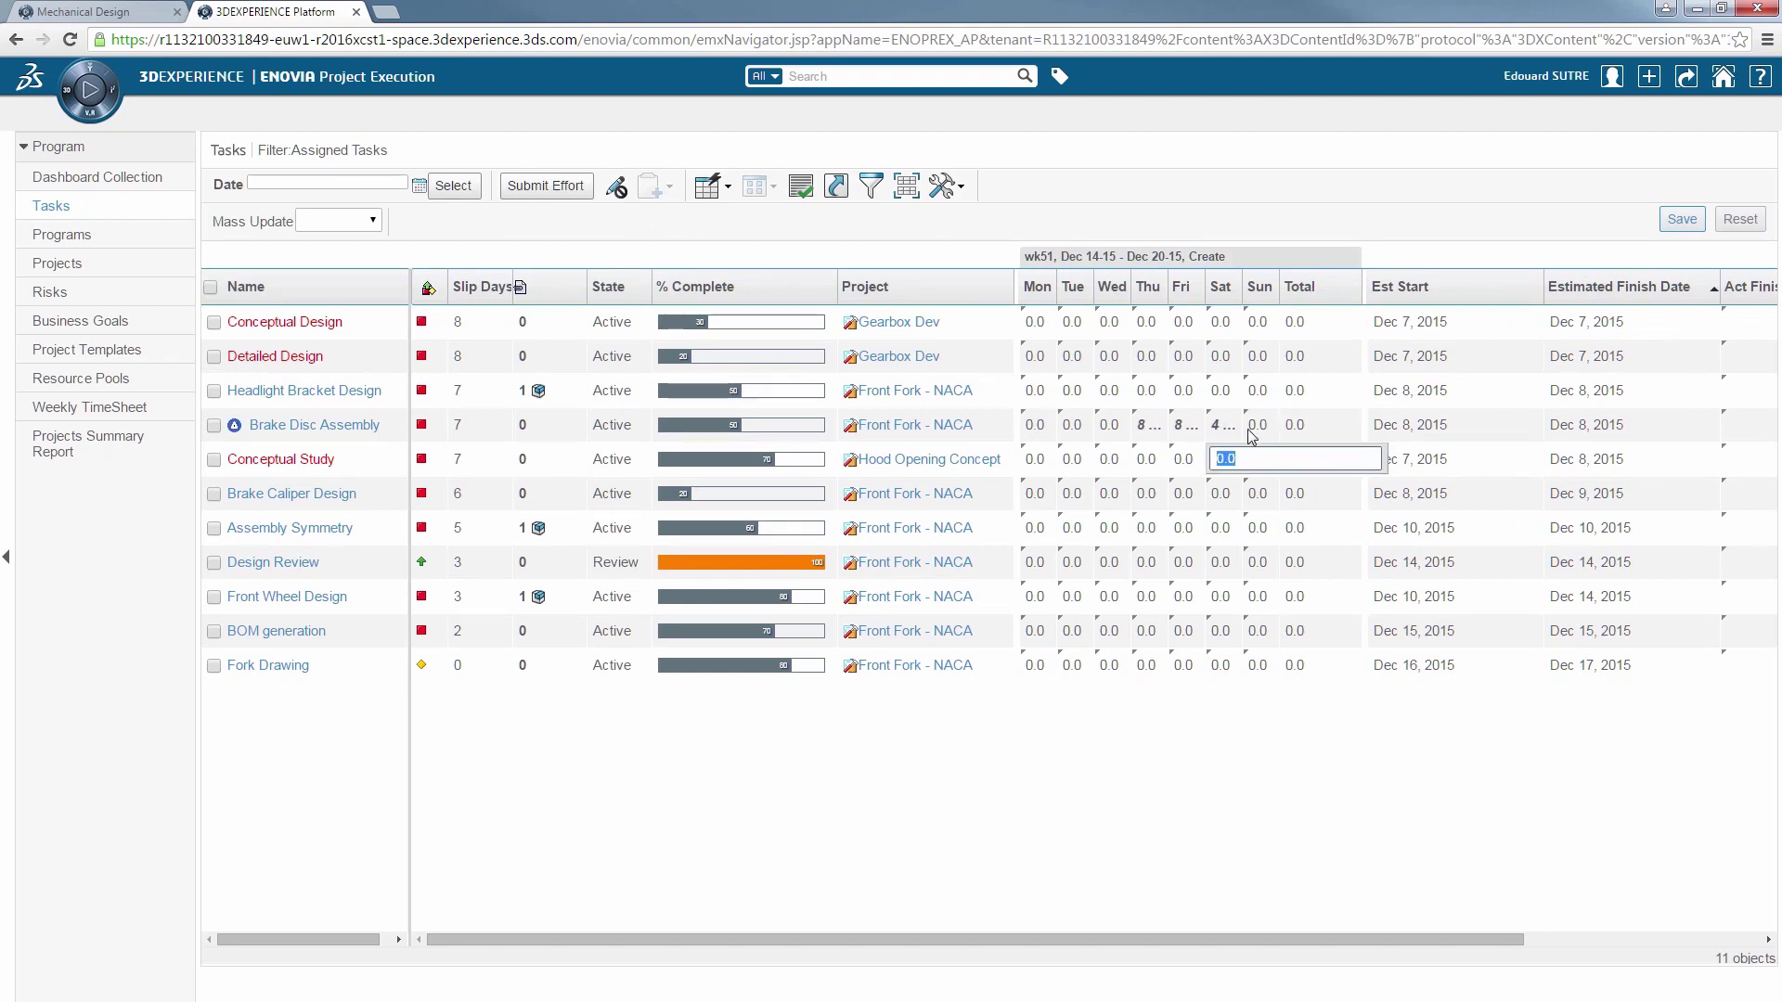
click(1700, 219)
click(1695, 221)
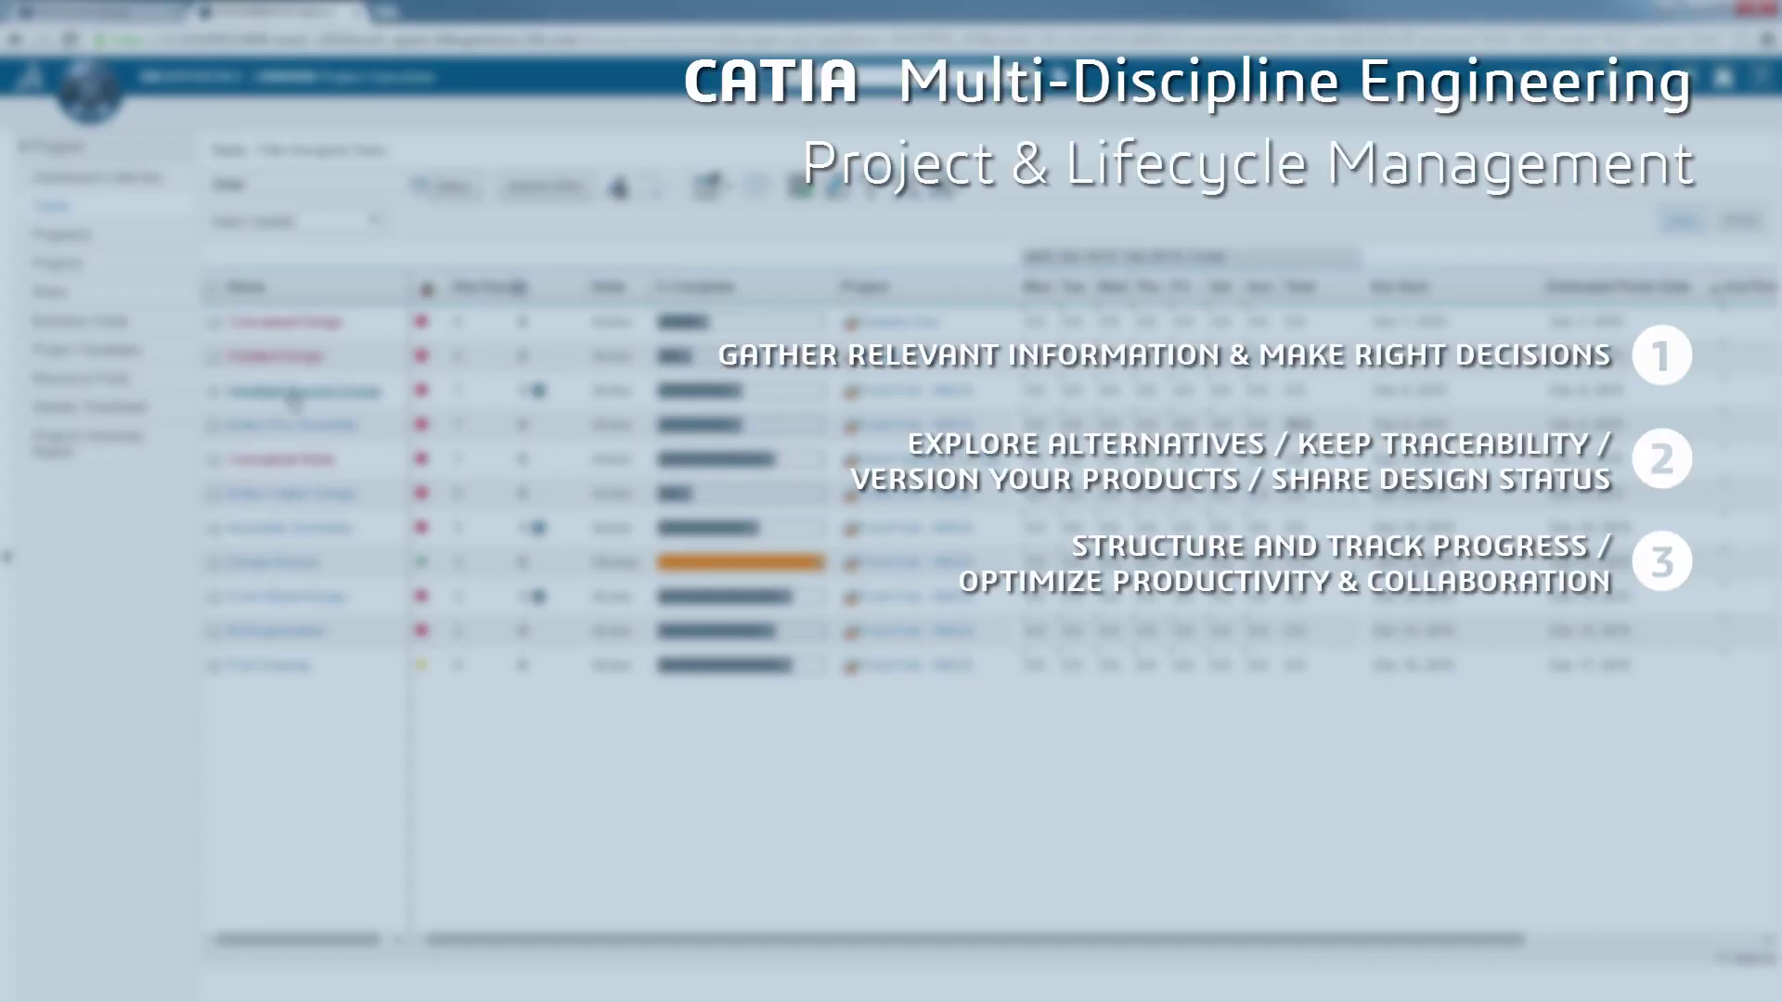
- Add Headlight Bracket Design to the clipboard and open another task's context menu
right_click(487, 395)
click(502, 407)
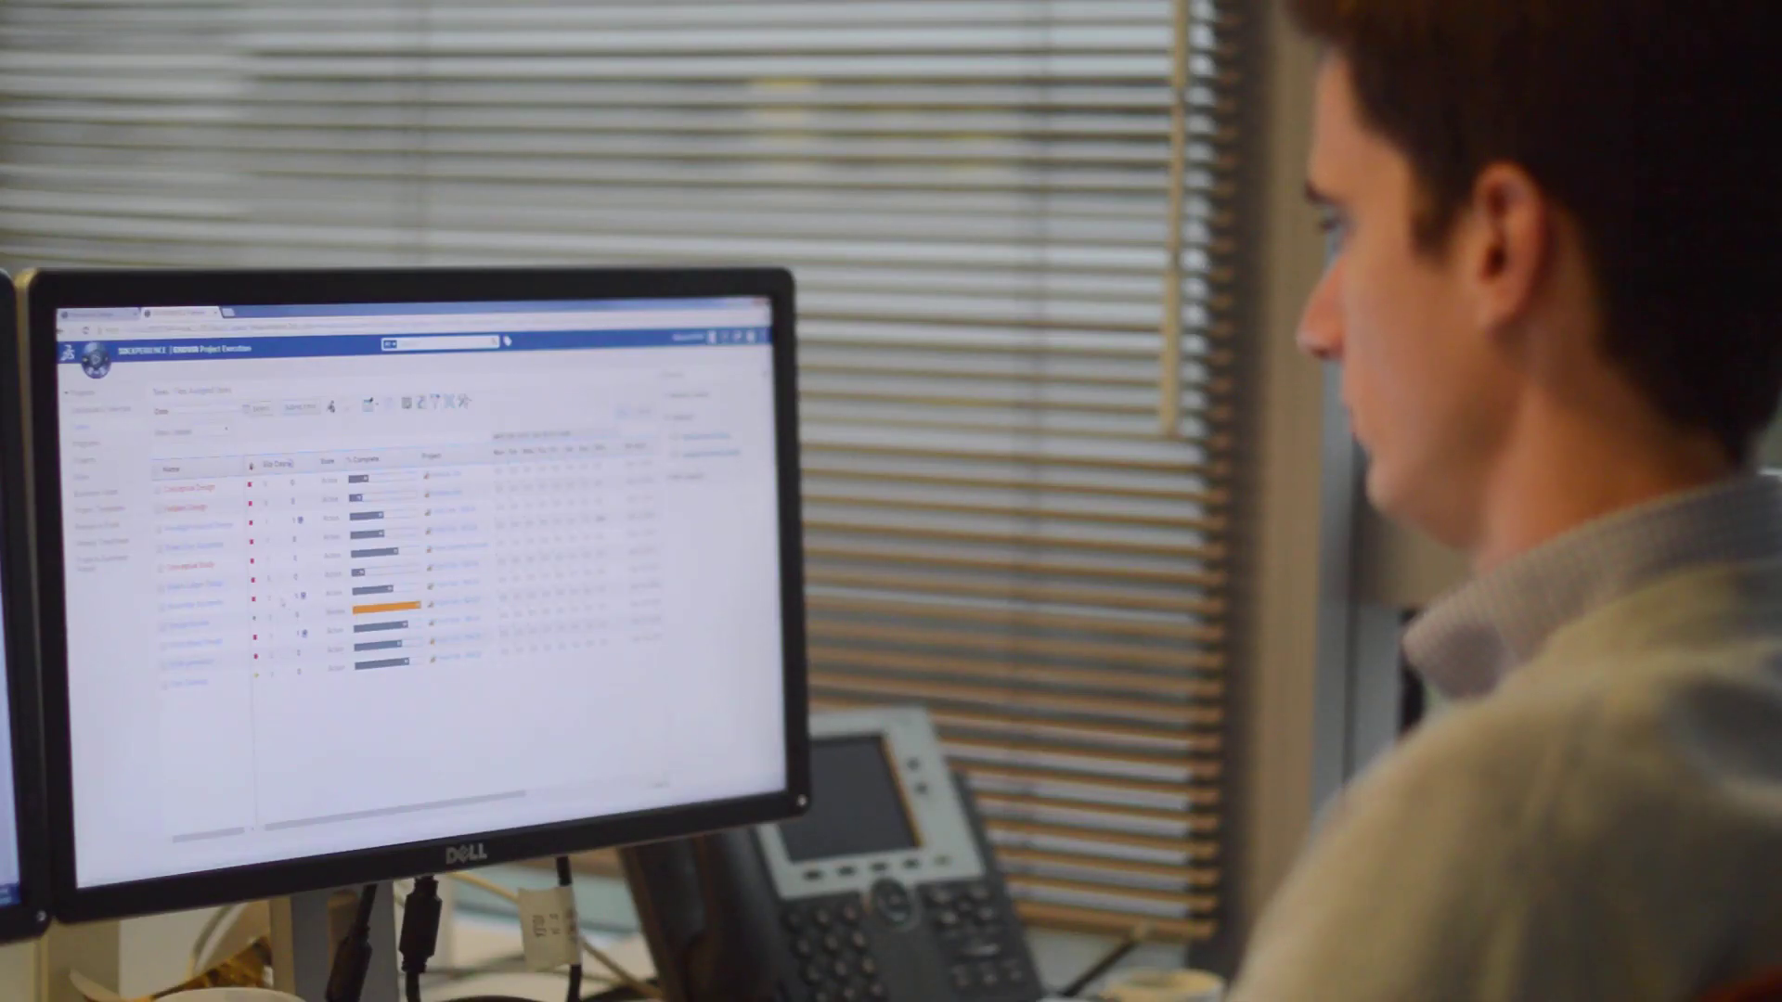
right_click(284, 606)
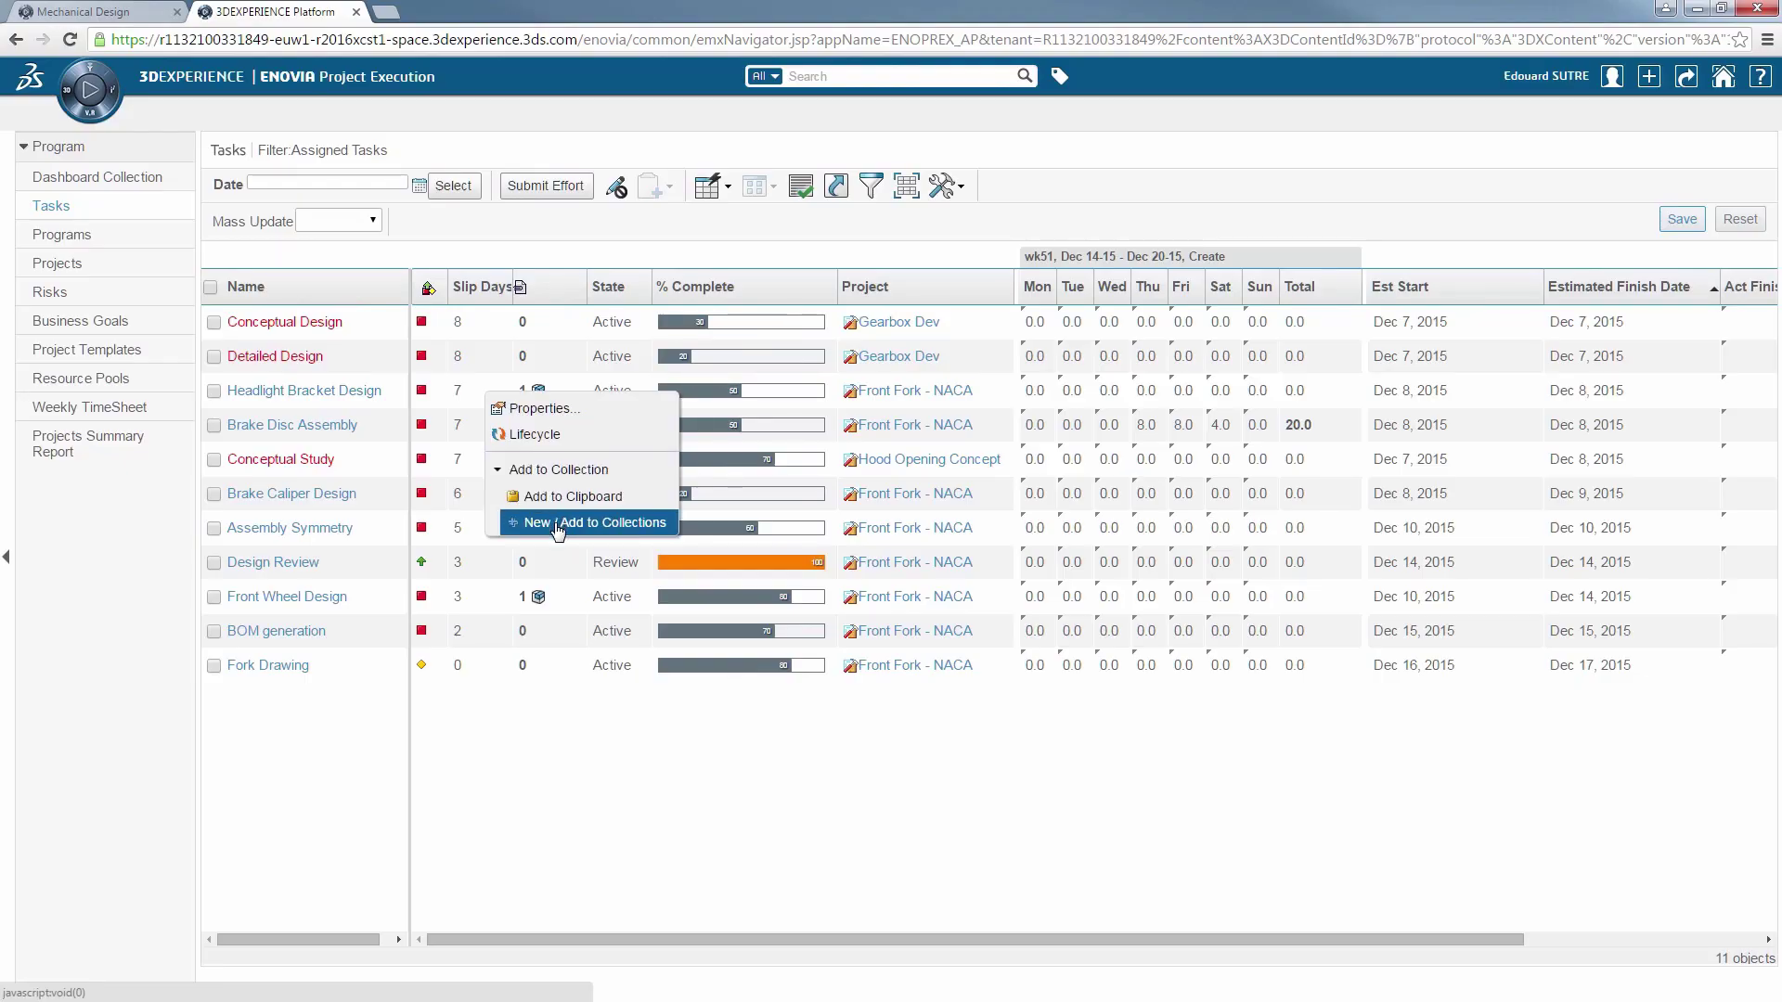
- Clip the task, then open Assembly Symmetry's Front Fork R2016x deliverable and the apps list
click(564, 496)
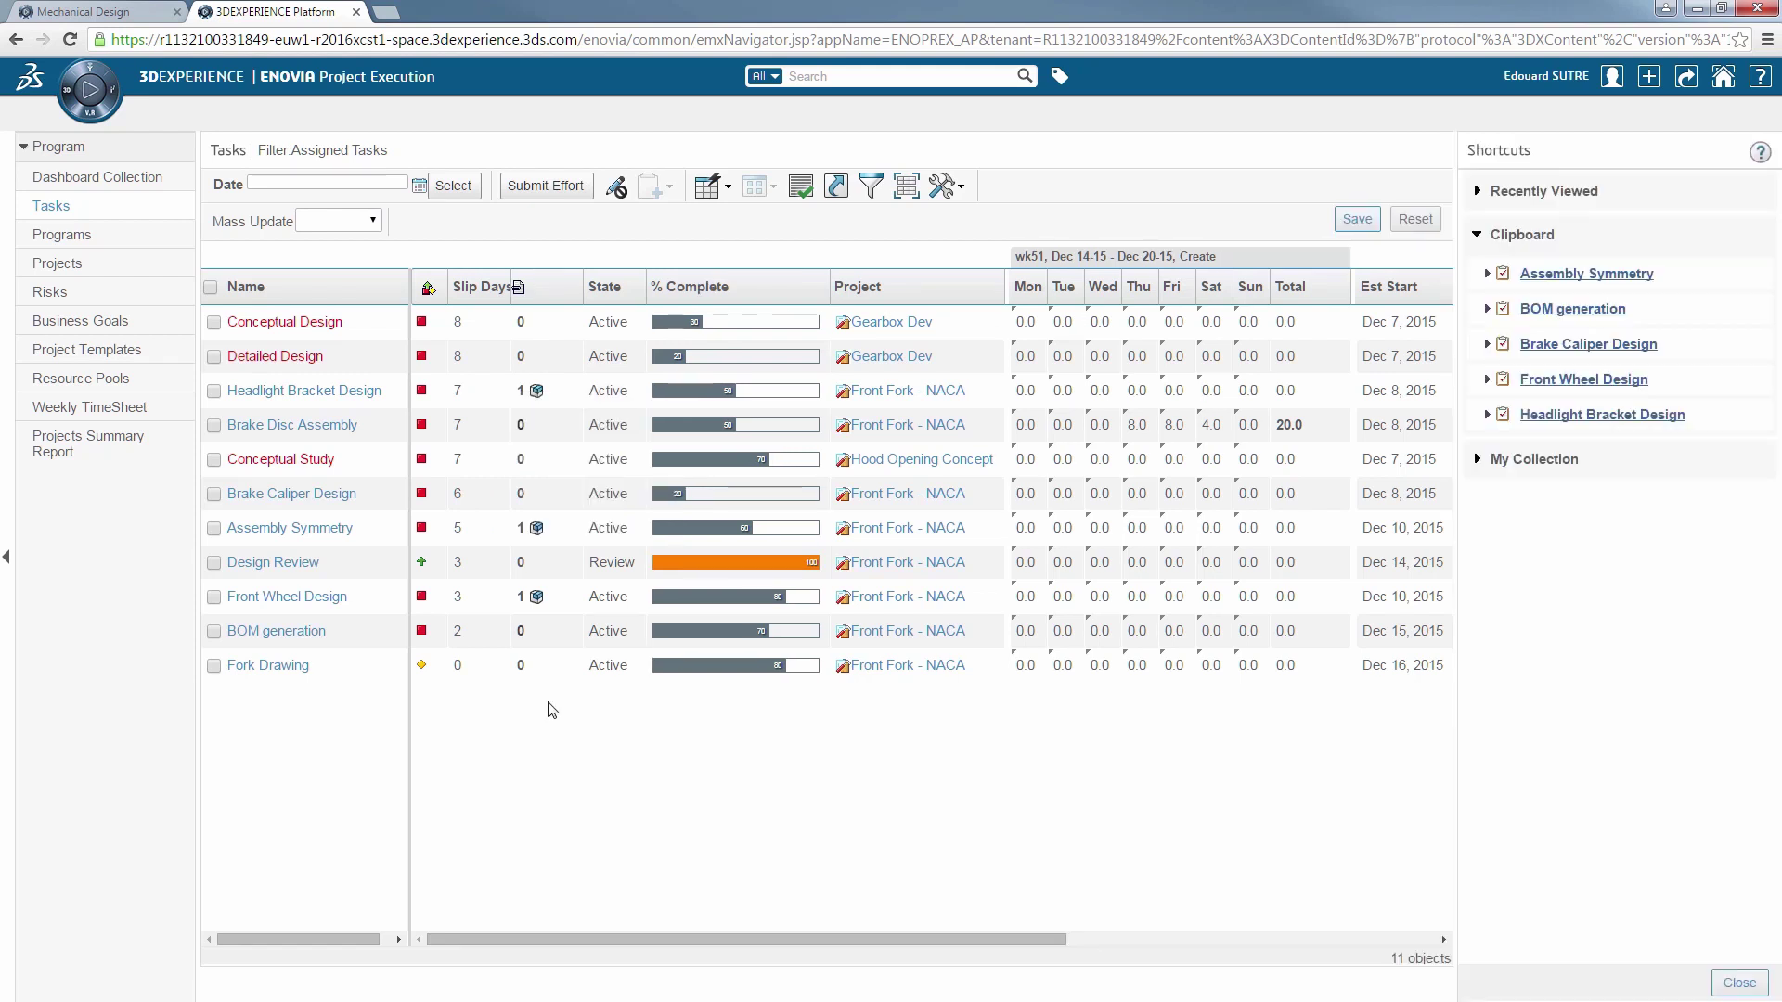
click(1602, 277)
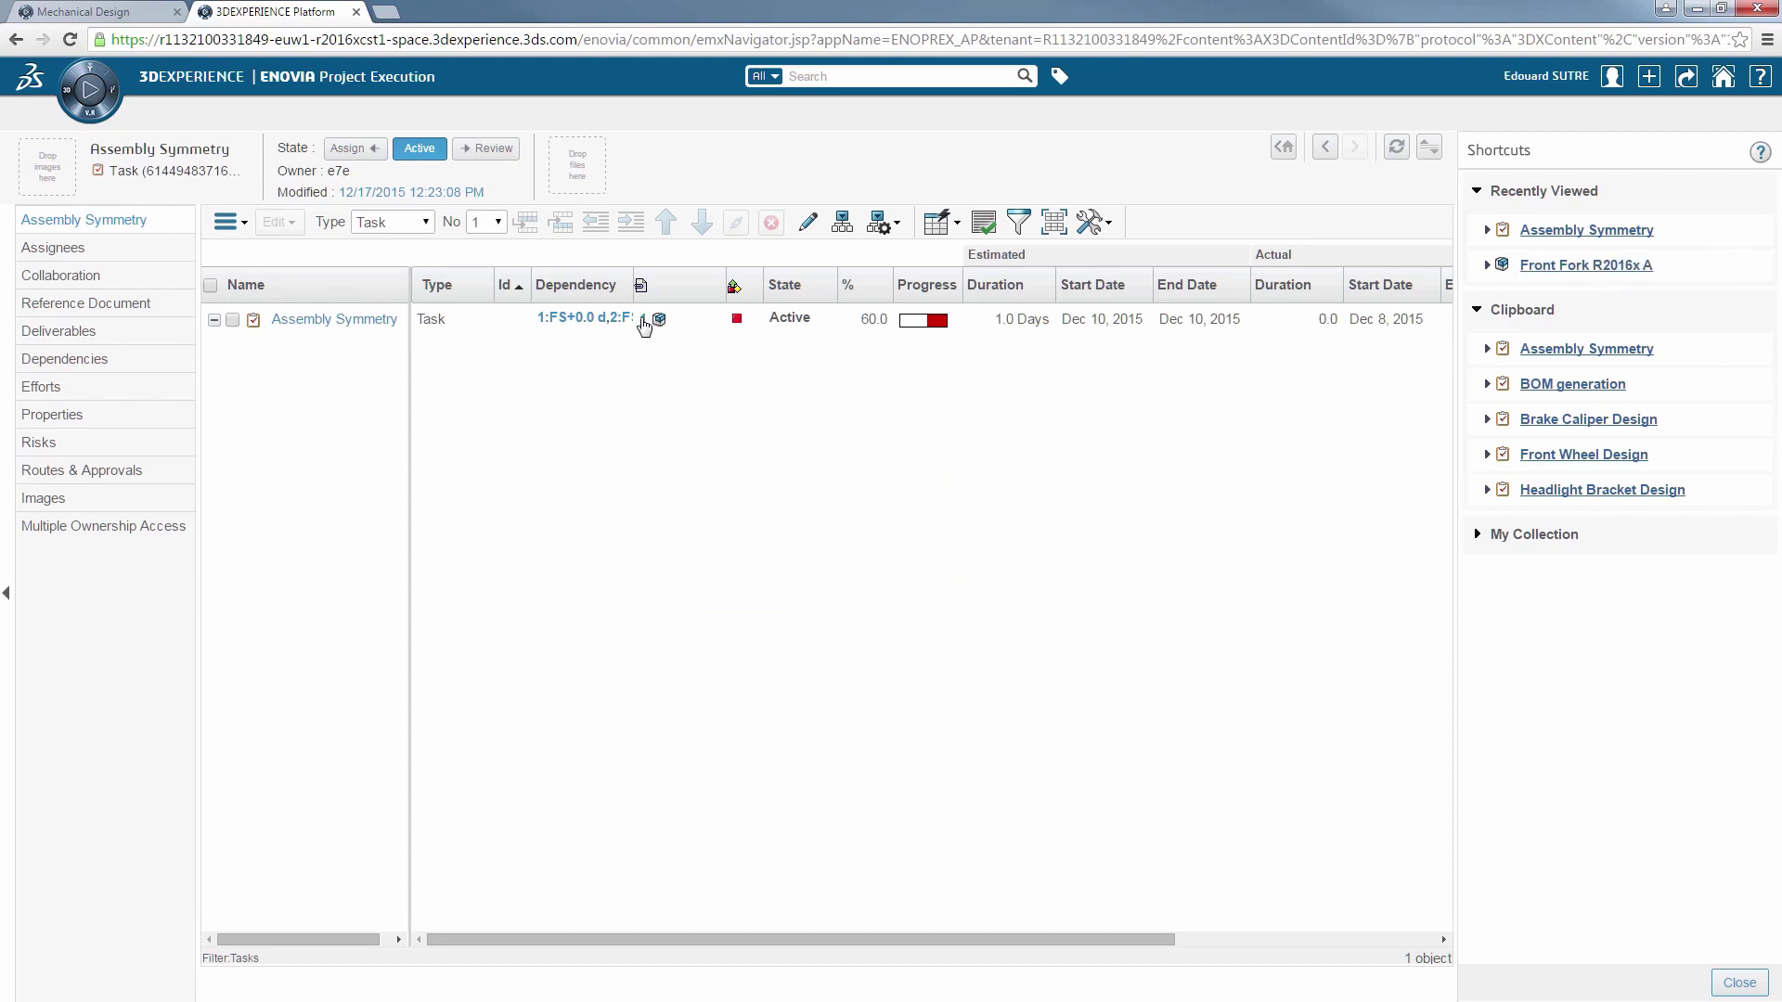
click(644, 321)
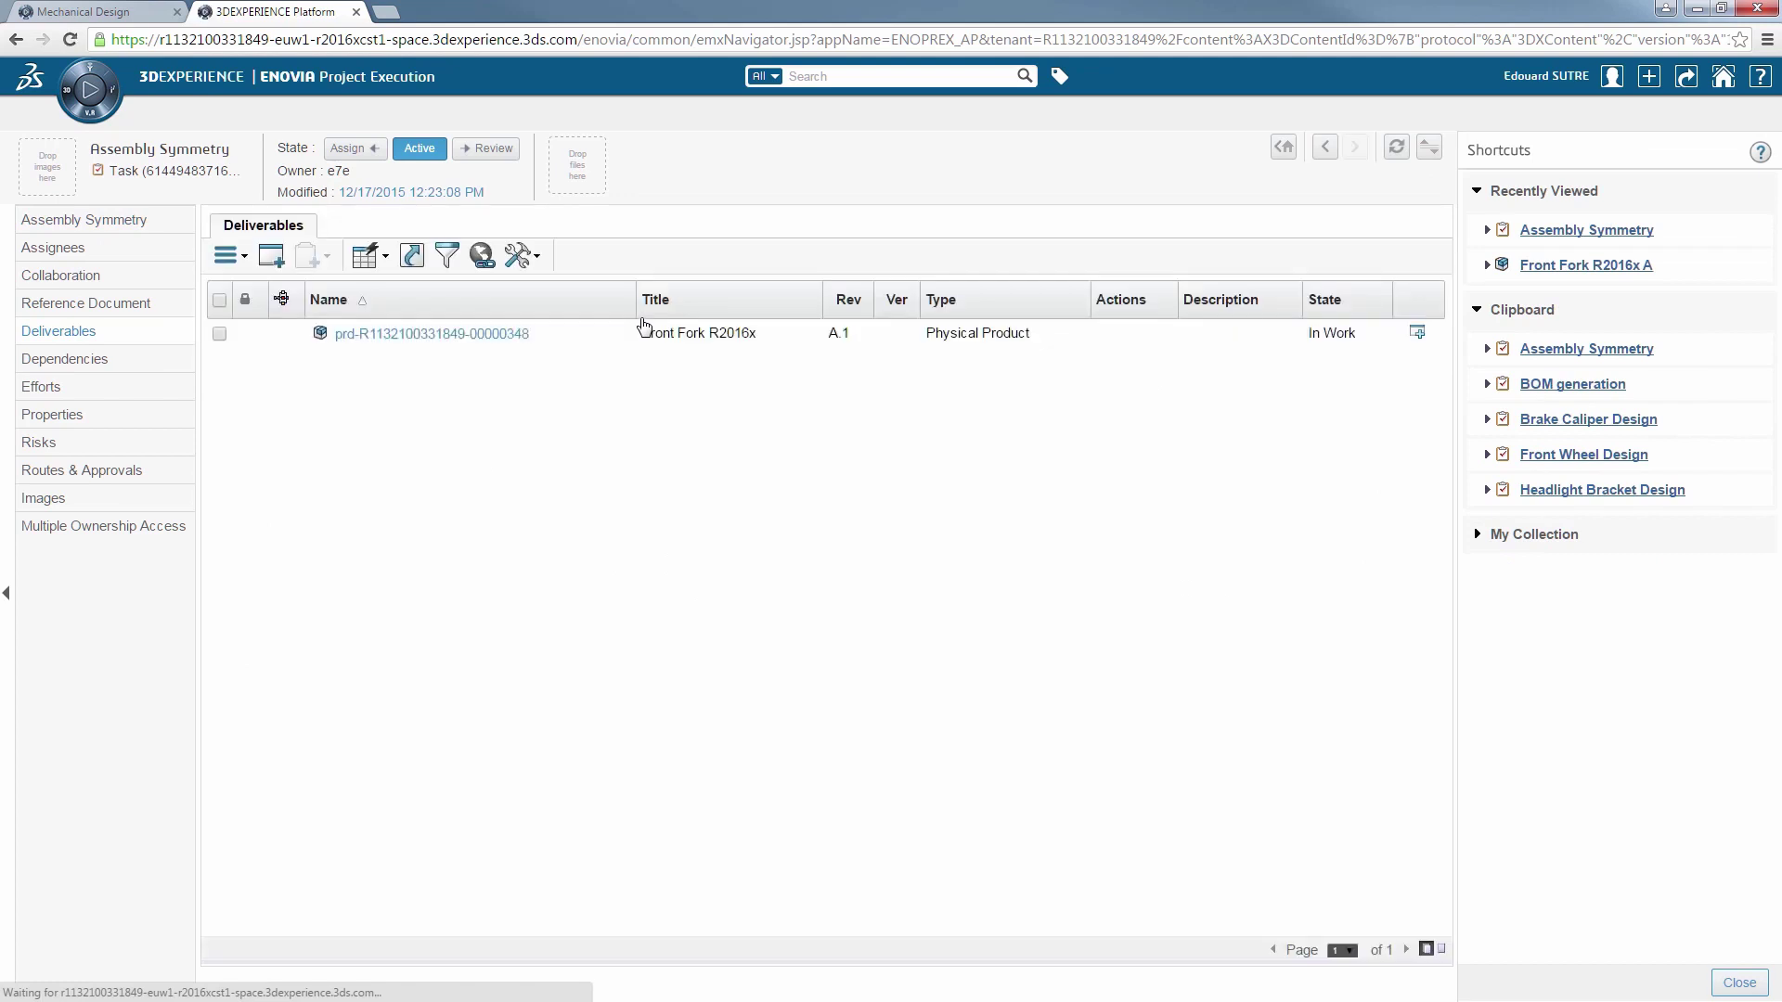
click(375, 332)
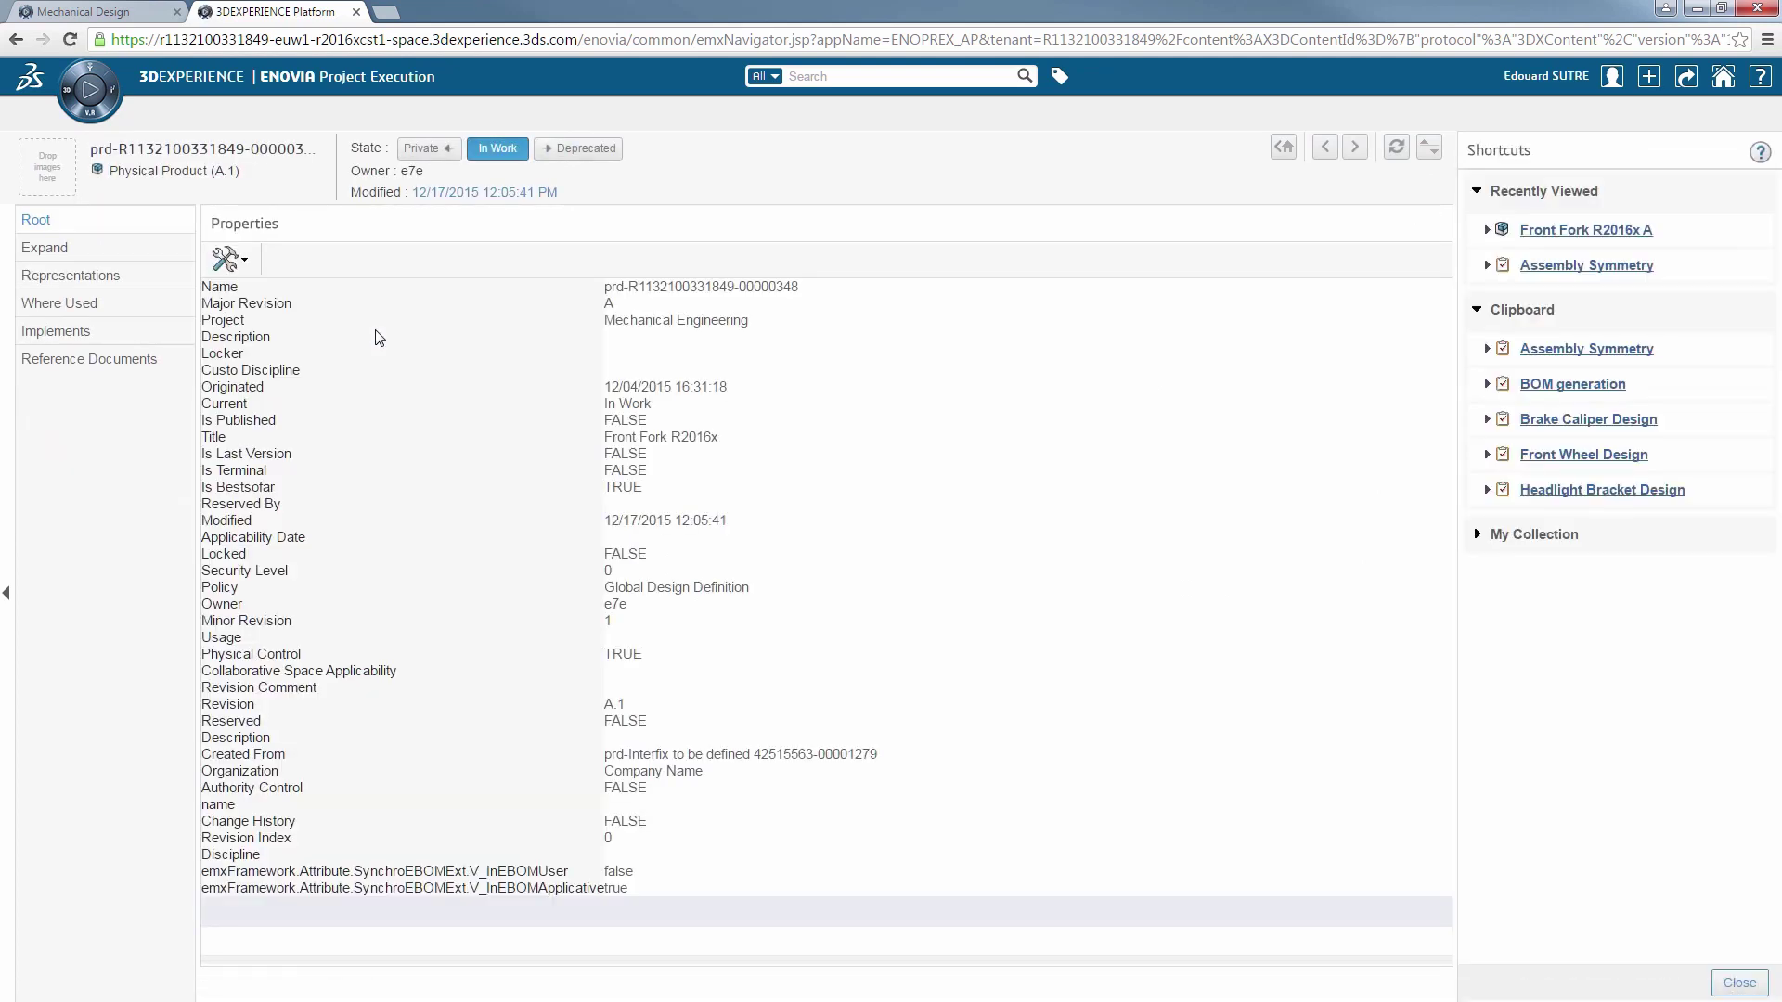
click(67, 97)
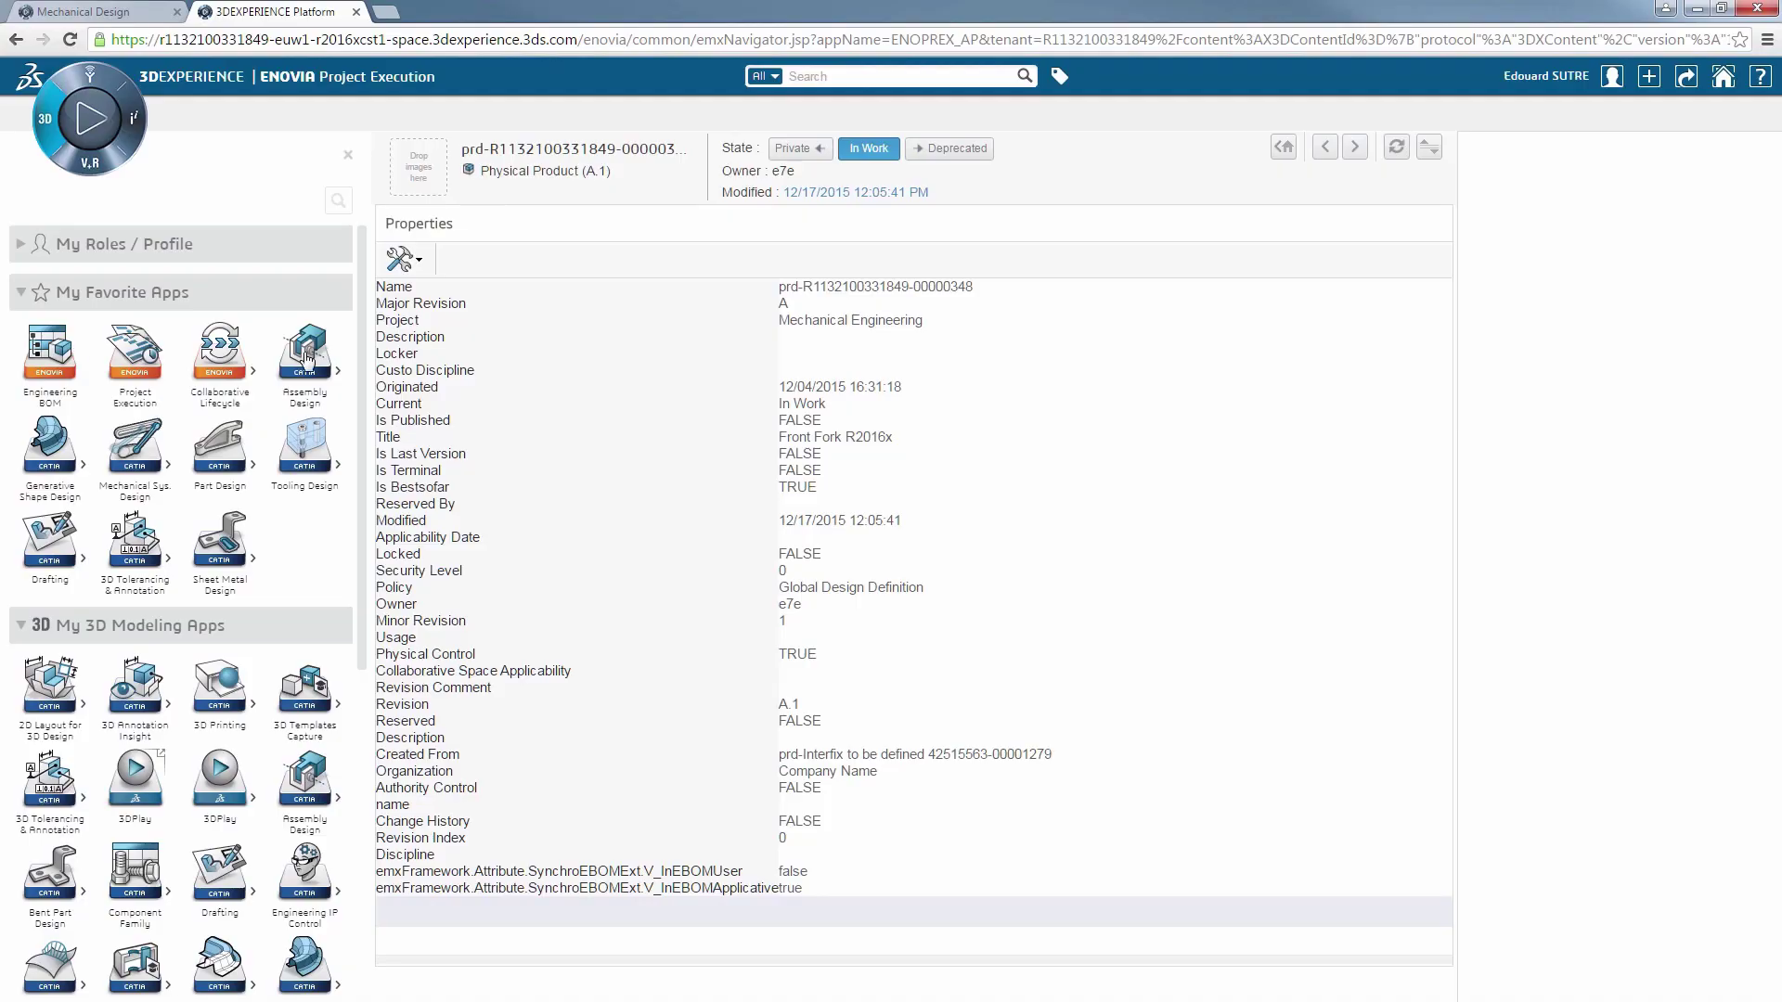
- Launch CATIA Assembly Design with the Front Fork R2016x product loaded
click(306, 359)
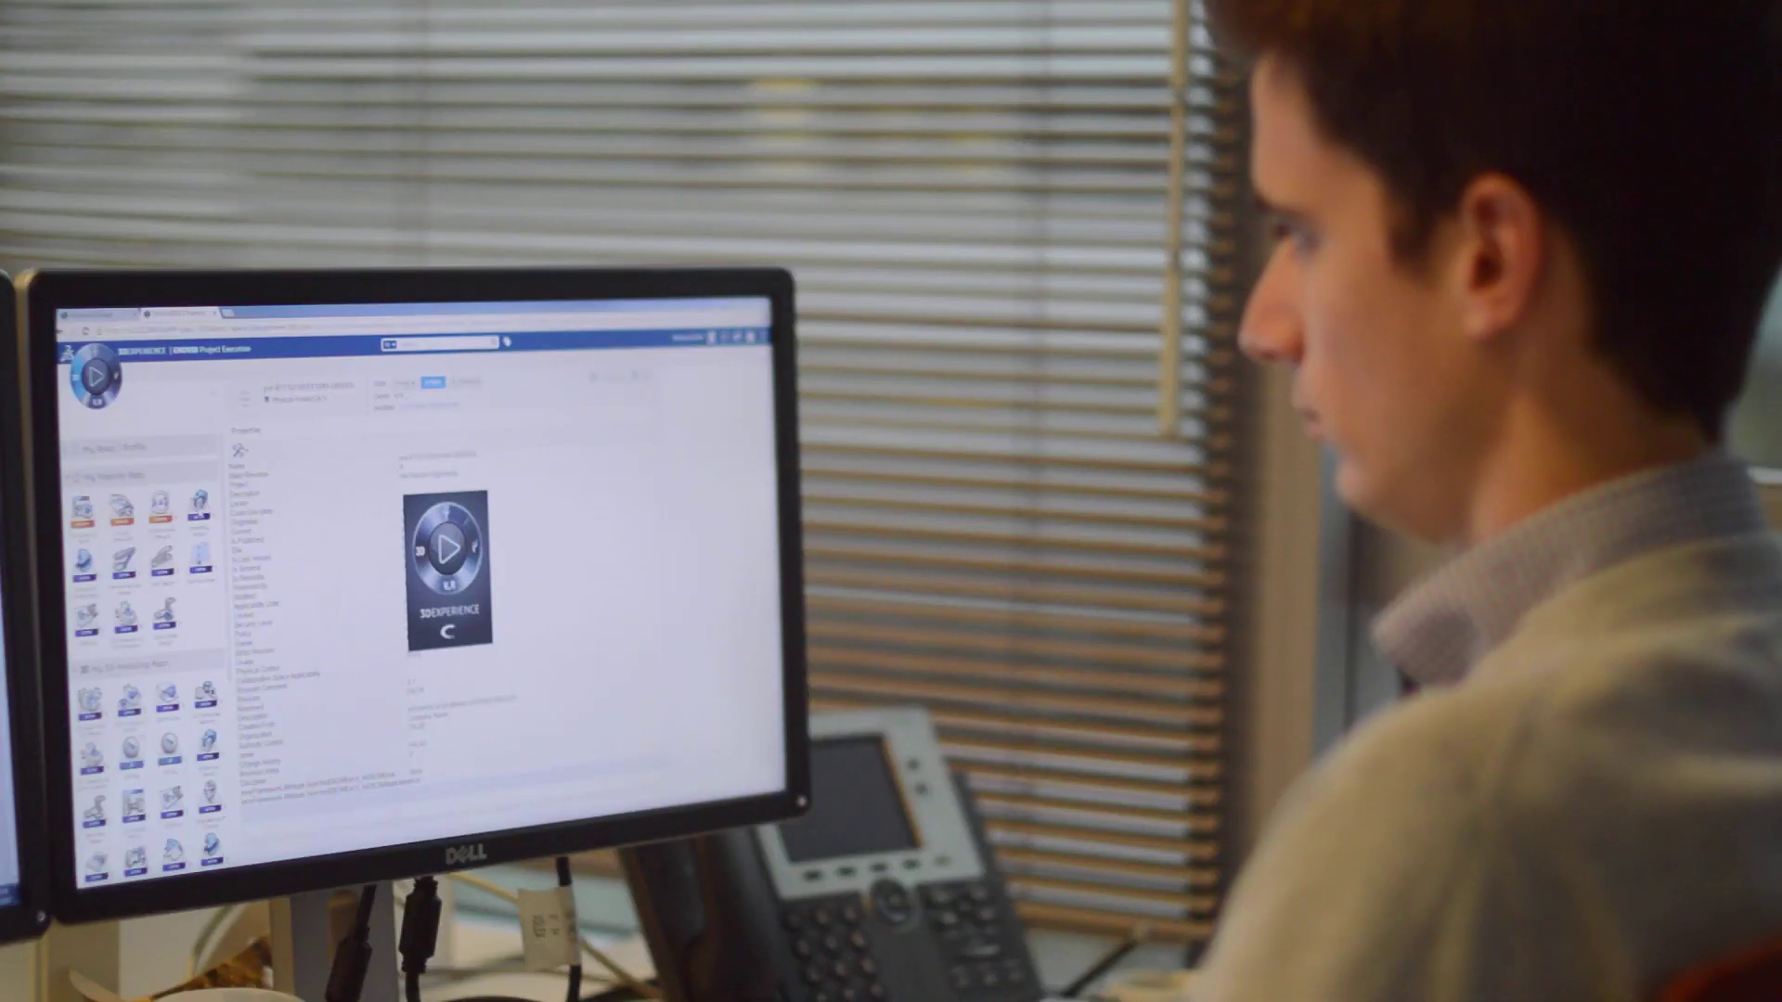